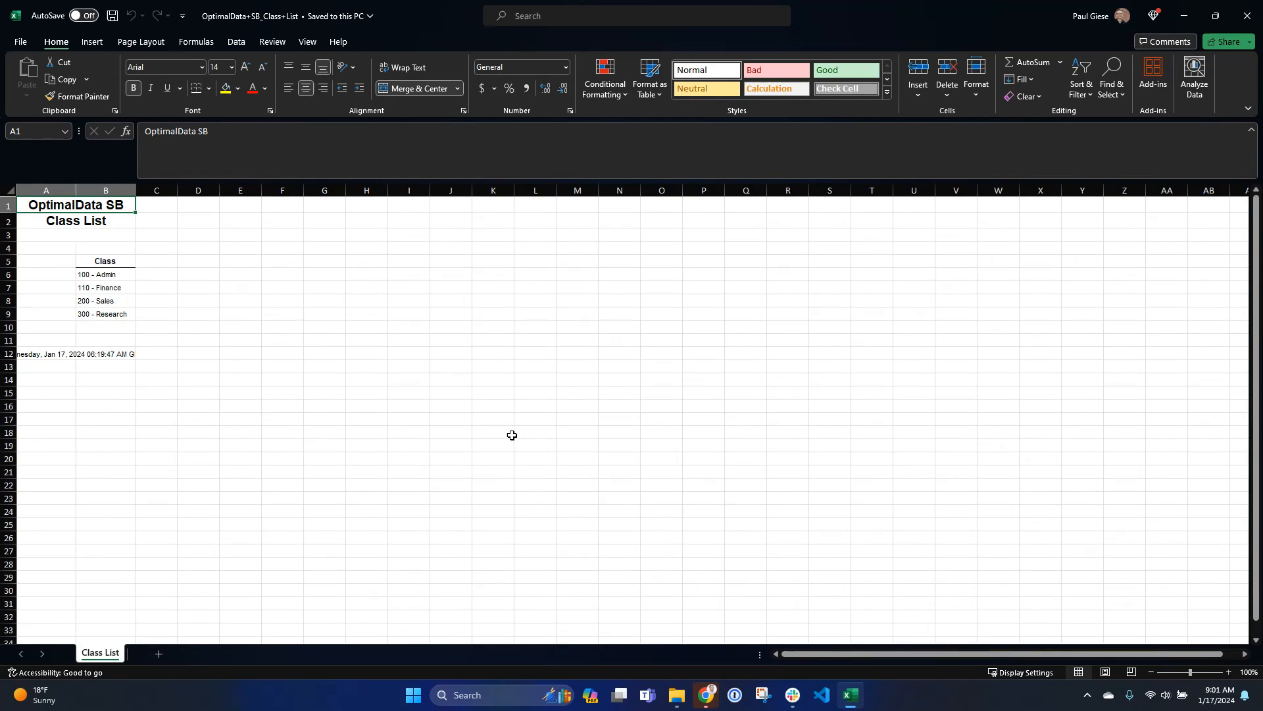
- Delete the title rows 1 to 4 above the class list
key("shift+space")
key("shift+Down")
key("shift+Down")
key("shift+Down")
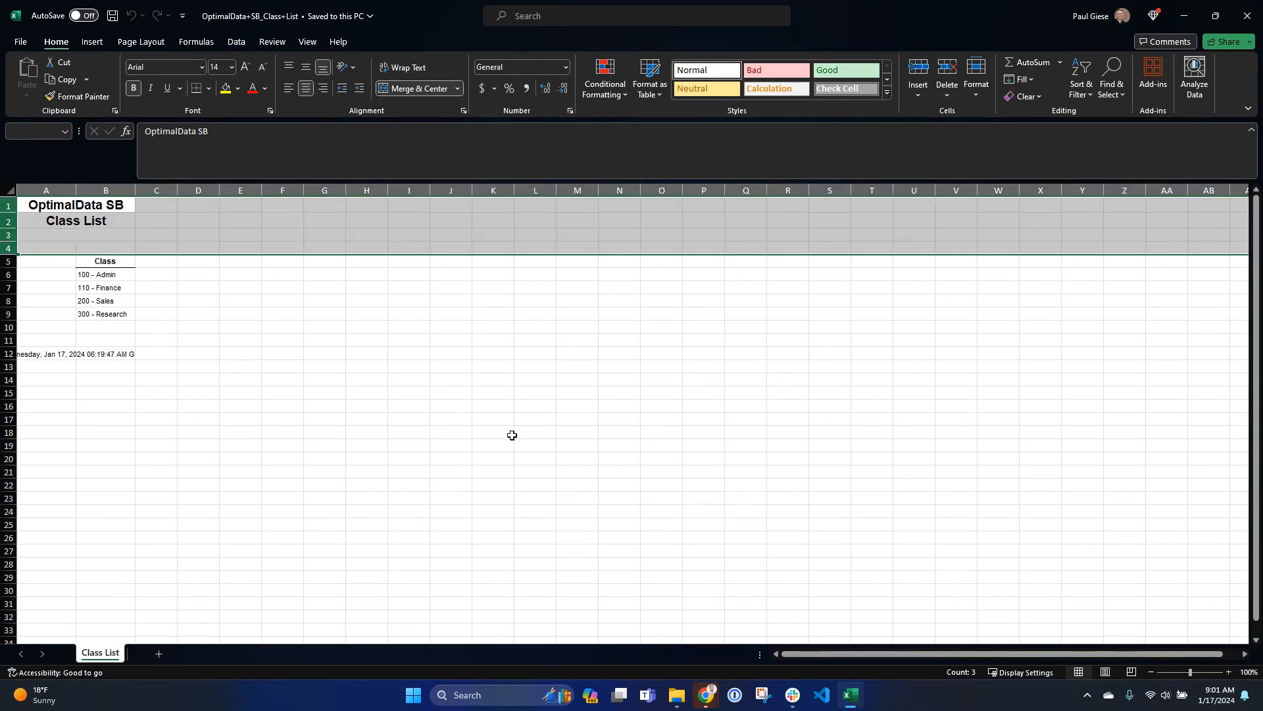
key("ctrl+minus")
- Delete the blank and timestamp rows below the class list
key("Down")
key("Down")
key("Down")
key("Down")
key("Down")
key("shift+space")
key("shift+Down")
key("shift+Down")
key("shift+Down")
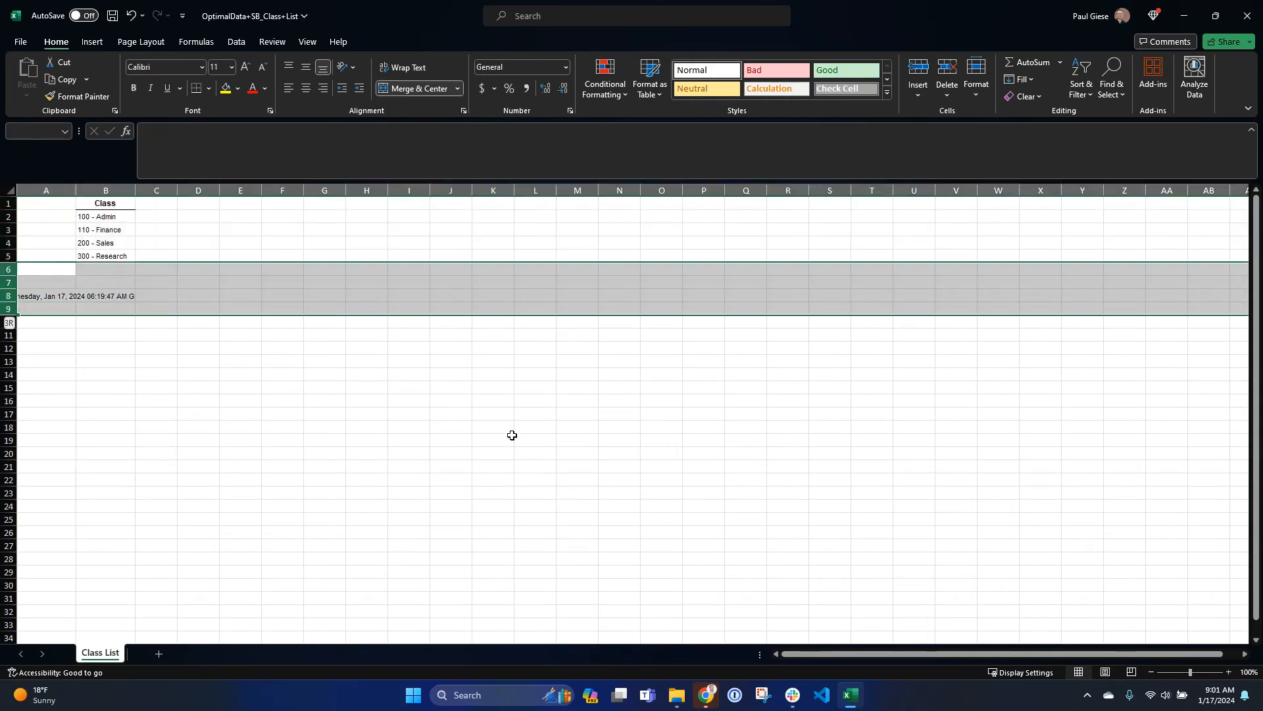
key("ctrl+minus")
- Delete the empty column A so the class list starts in column A
key("Up")
key("ctrl+space")
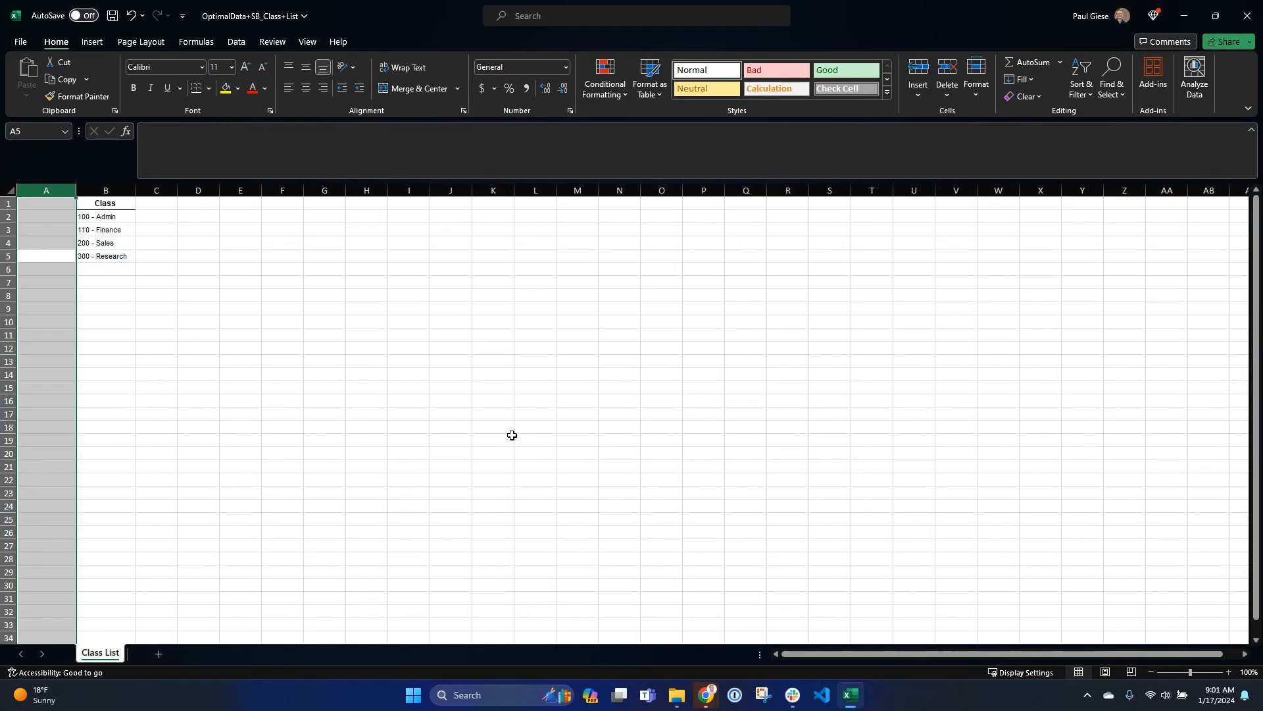
key("ctrl+minus")
- Rename the A1 header to "QBO Class" and enter the header "NetSuite Class" in B1
key("ctrl+Home")
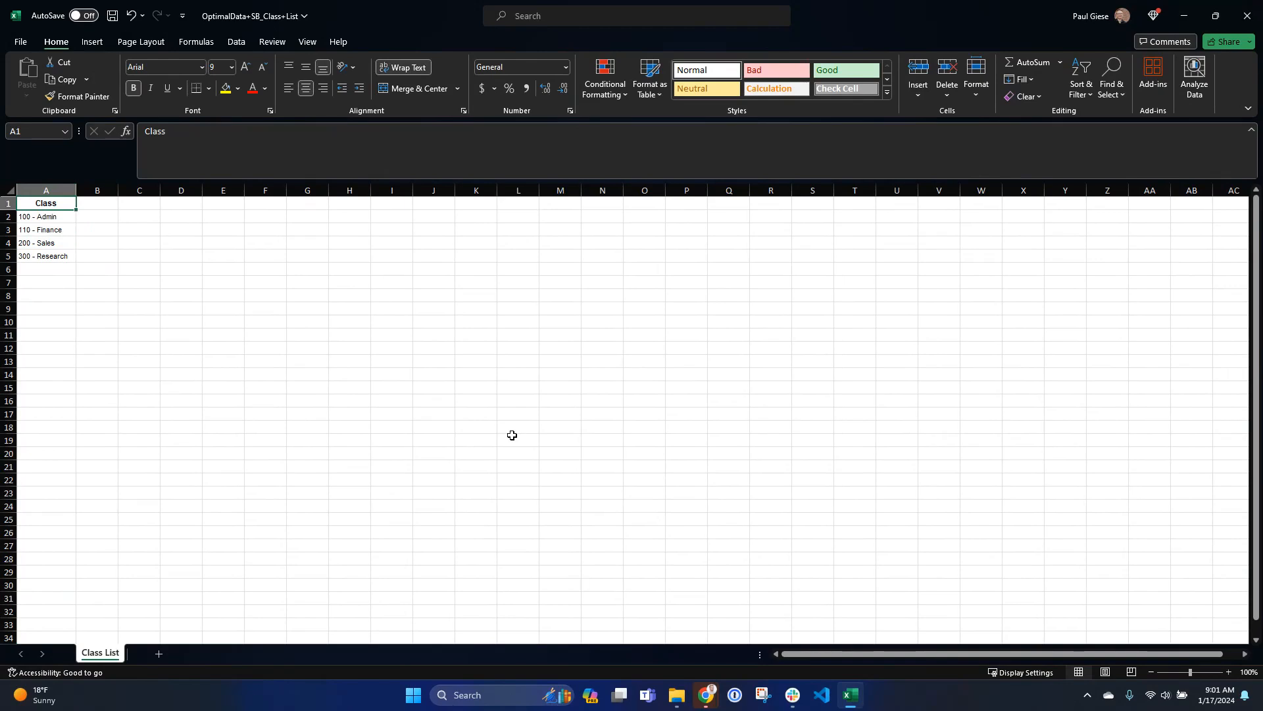
key("F2")
key("Home")
type("QBI")
key("BackSpace")
type("O")
key("Return")
key("Up")
key("Right")
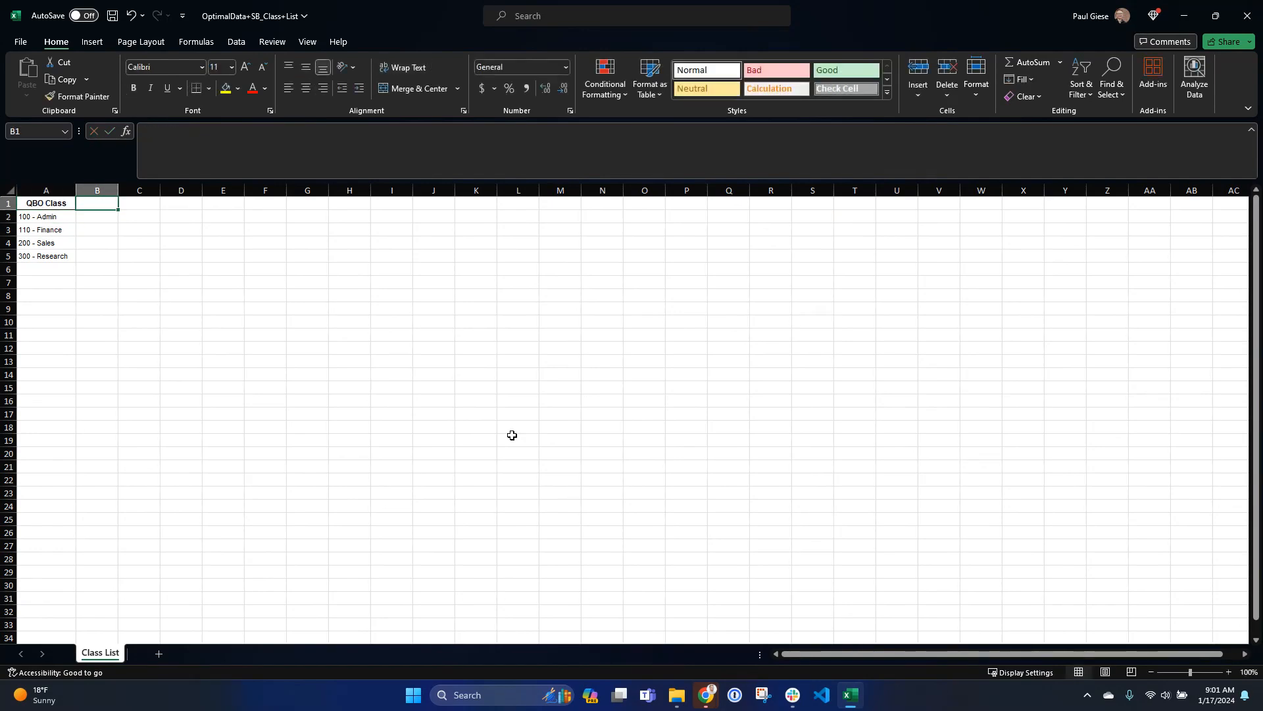
type("NetSuite Class")
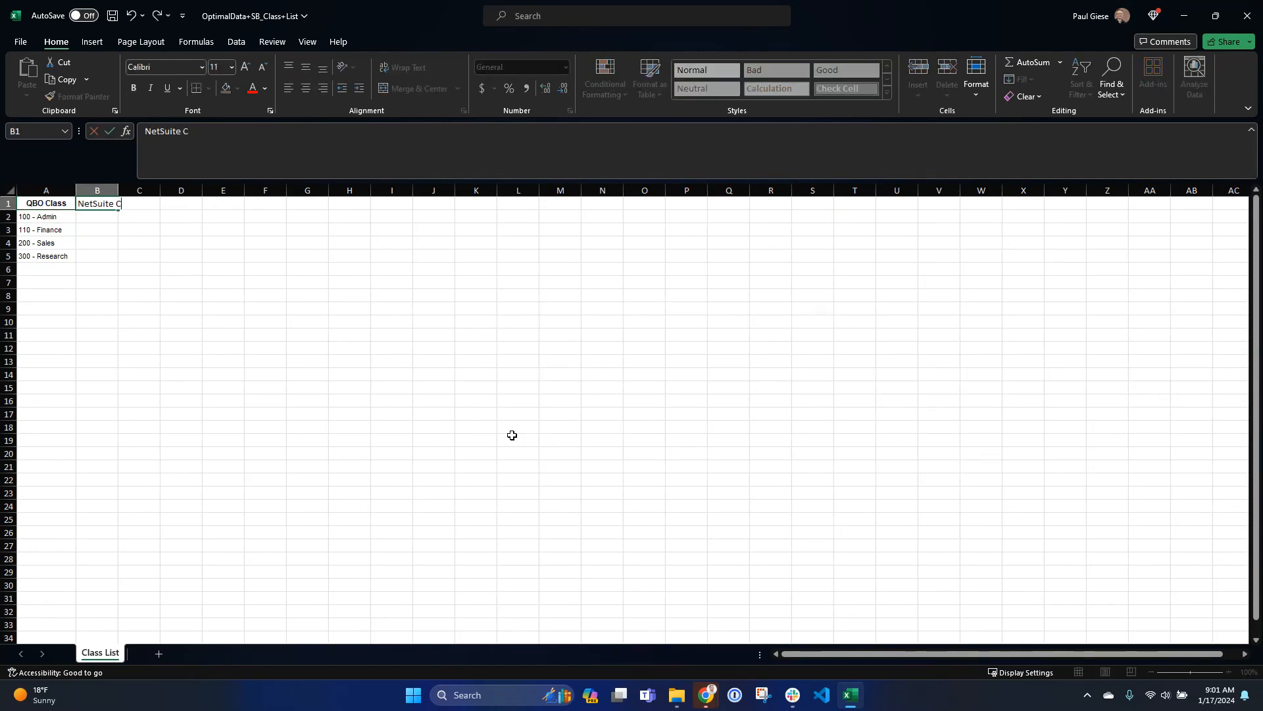
key("Return")
- Copy the four class names into column B below the NetSuite Class header and widen column B
key("Left")
key("ctrl+shift+Down")
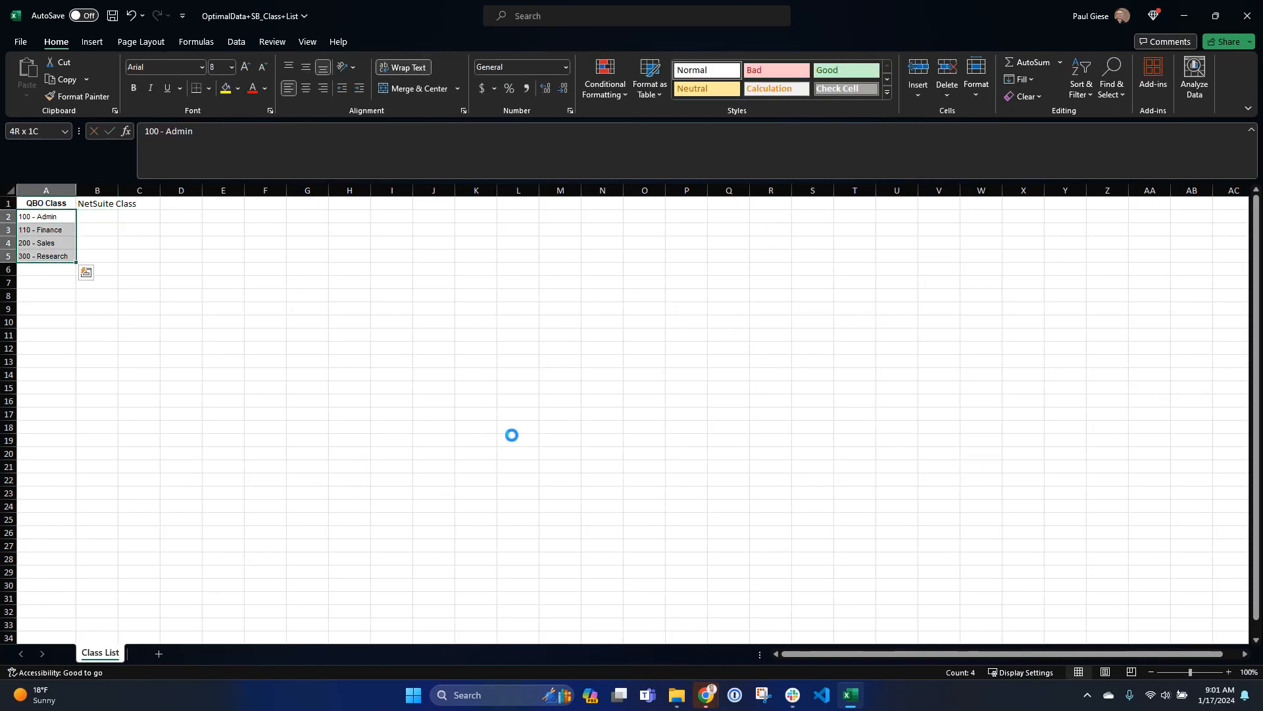
key("ctrl+c")
key("Right")
key("ctrl+v")
key("Escape")
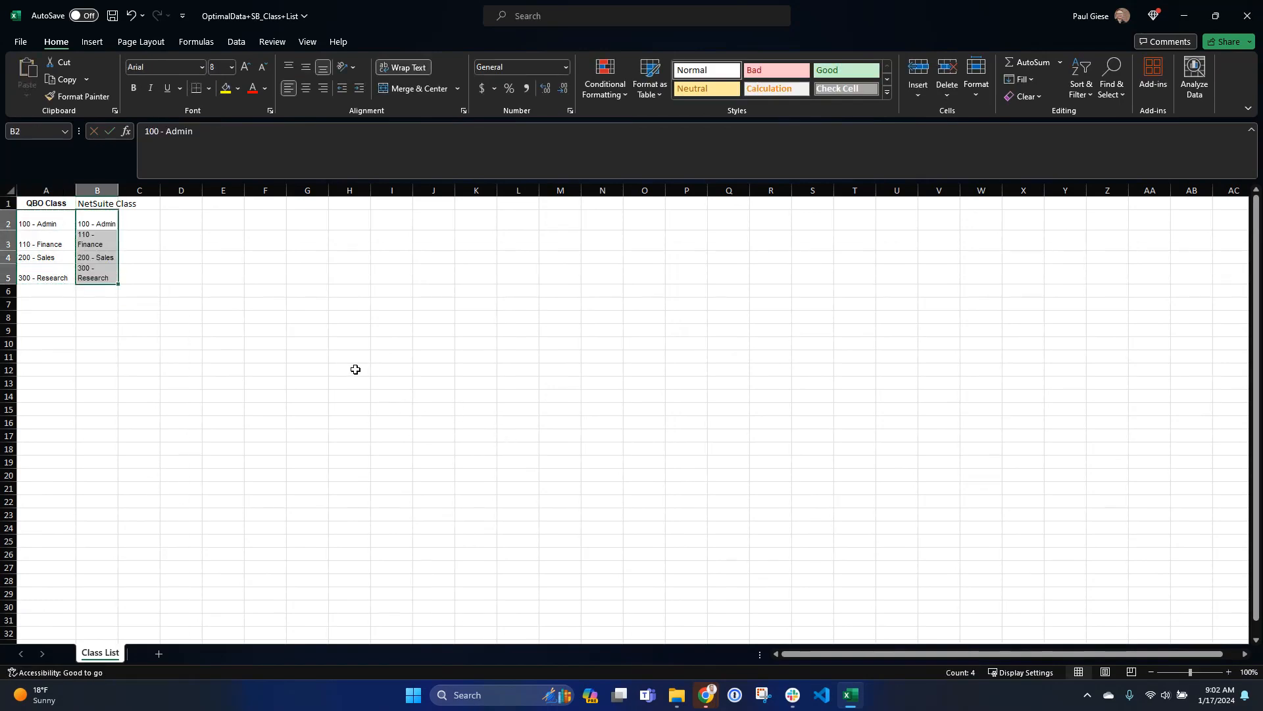
left_click_drag(118, 190, 146, 190)
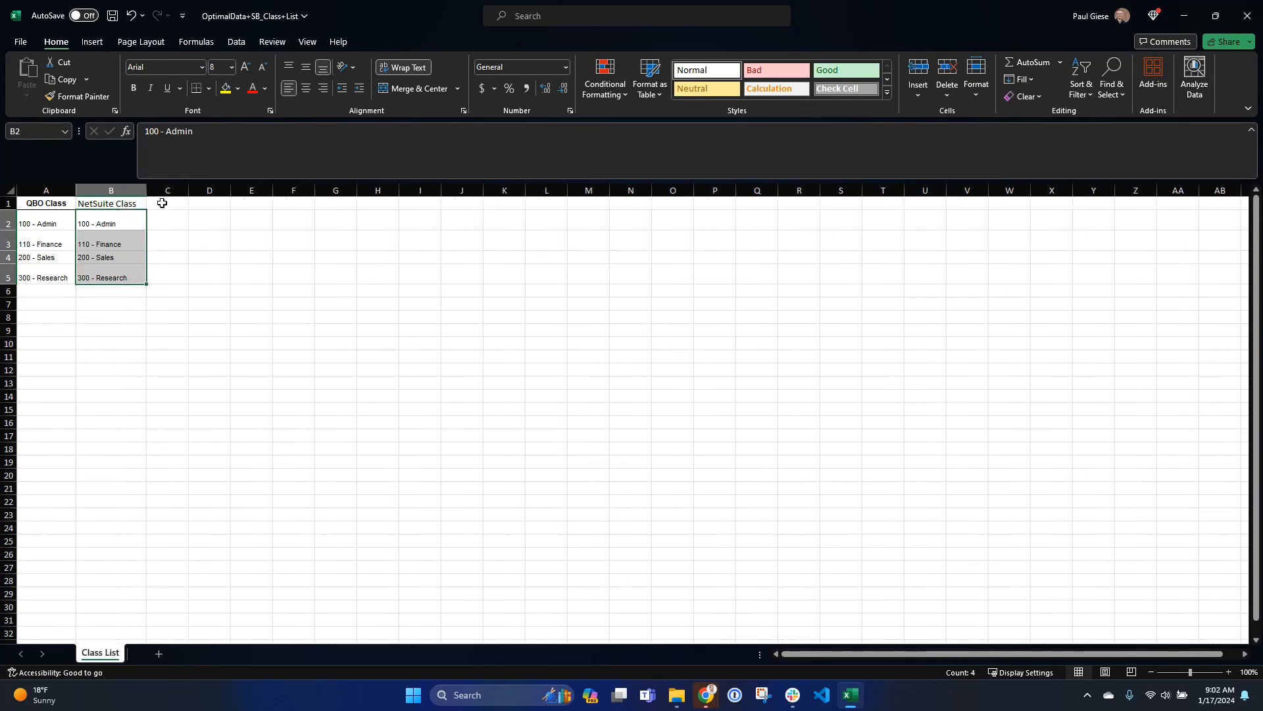
- Enter the header "Parent" in C1
key("Right")
left_click(173, 190)
left_click(176, 204)
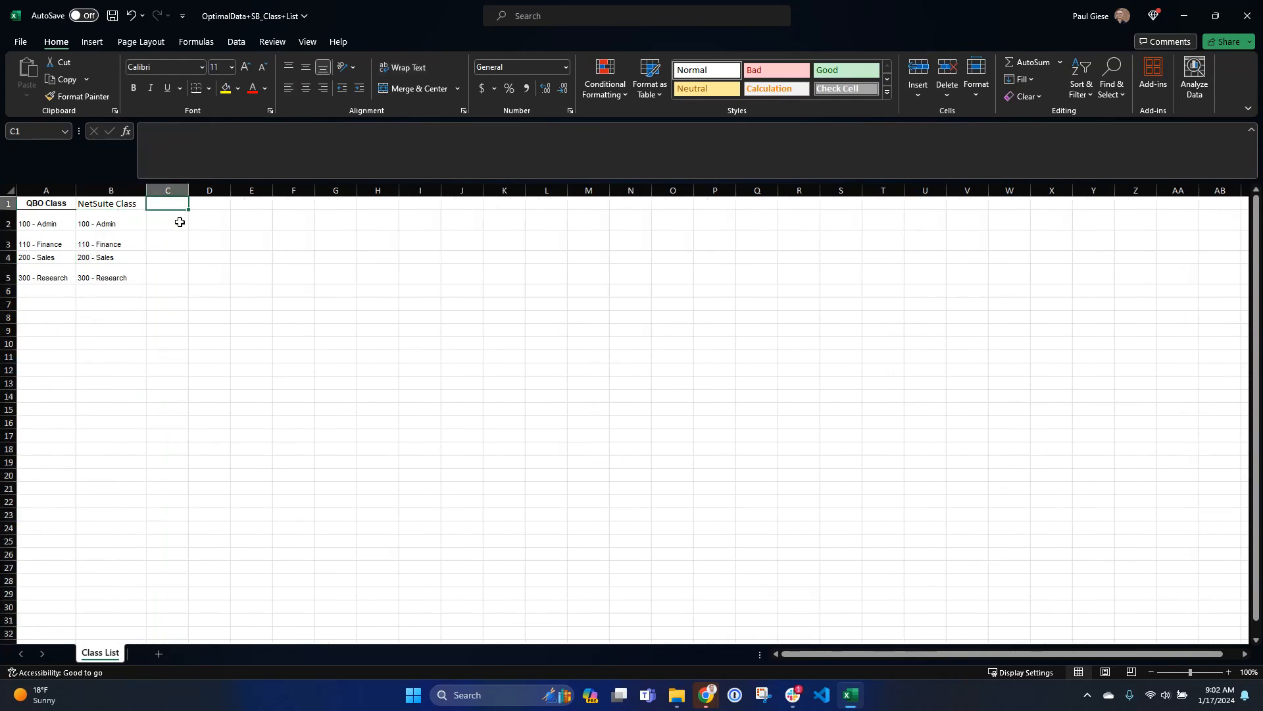
type("Parent")
key("Return")
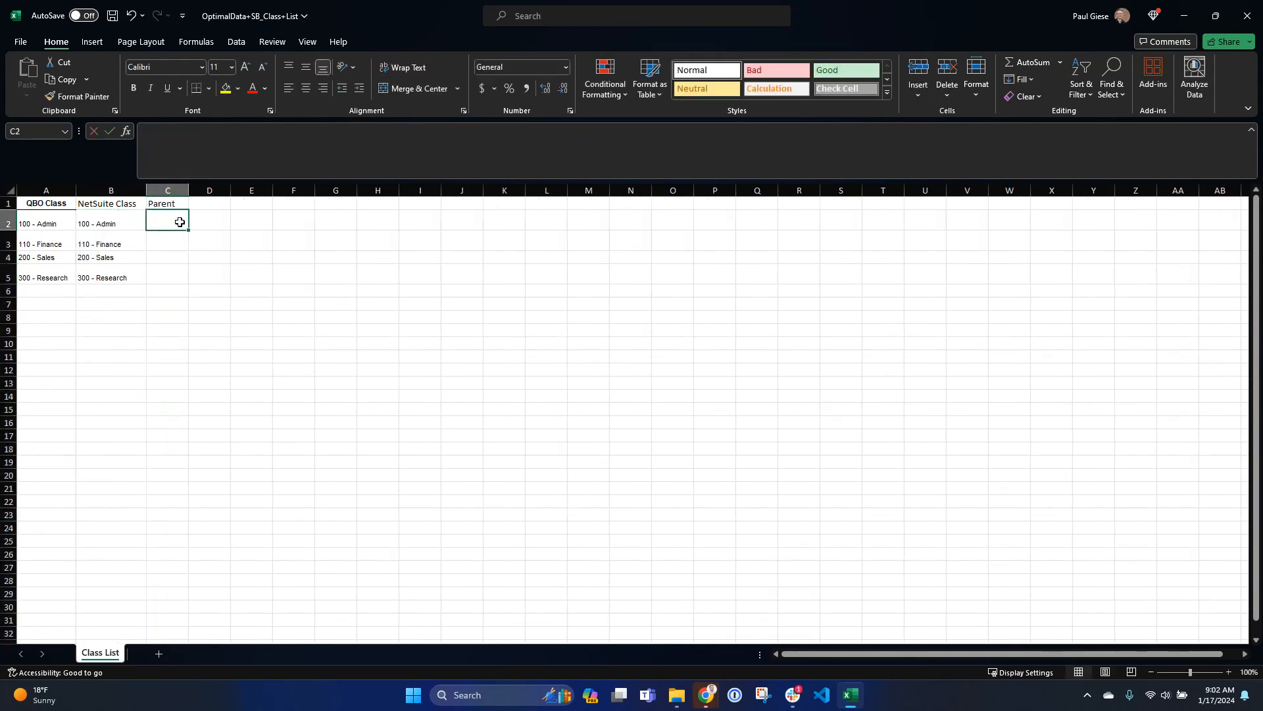
- Add "G&A" as a new NetSuite class in B6 below the list
key("Left")
key("Down")
key("Down")
key("Down")
key("Down")
type("G&A")
key("ctrl+Return")
- Copy G&A into the Parent cells for 100 - Admin and 110 - Finance
key("ctrl+c")
key("Up")
key("Up")
key("Up")
key("Up")
key("Up")
key("Right")
key("Down")
key("shift+Down")
key("ctrl+v")
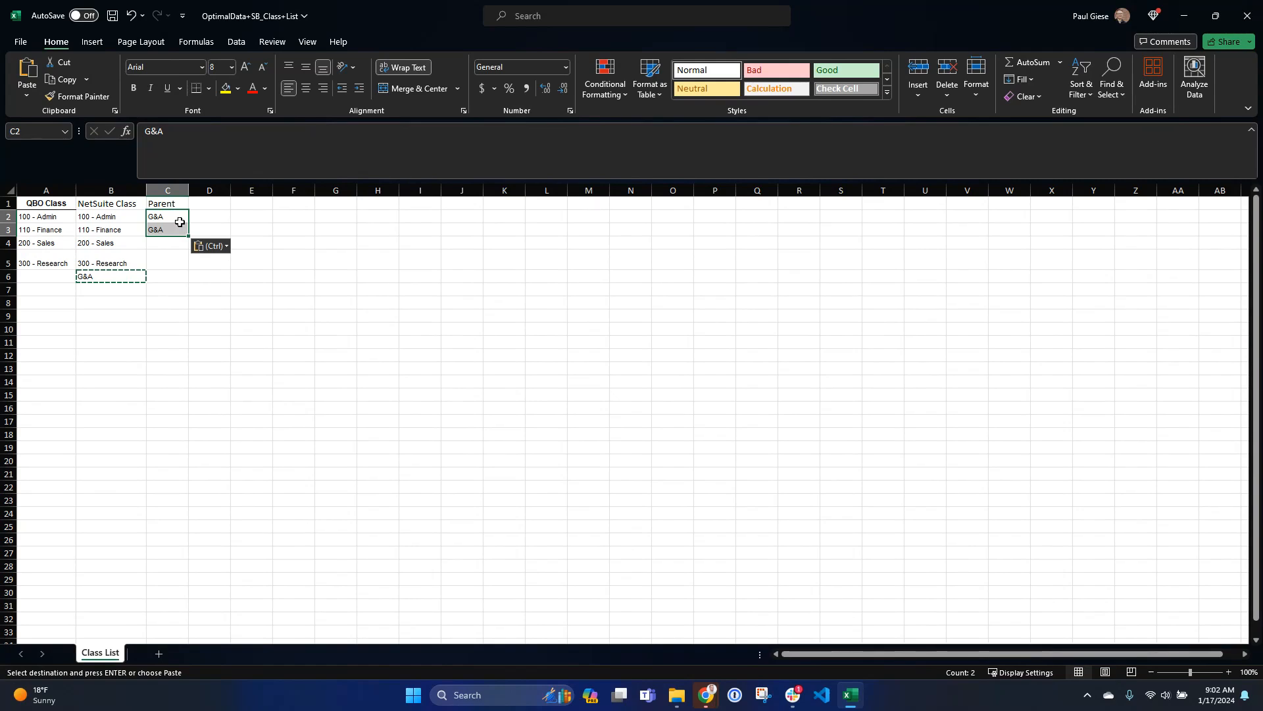
key("Escape")
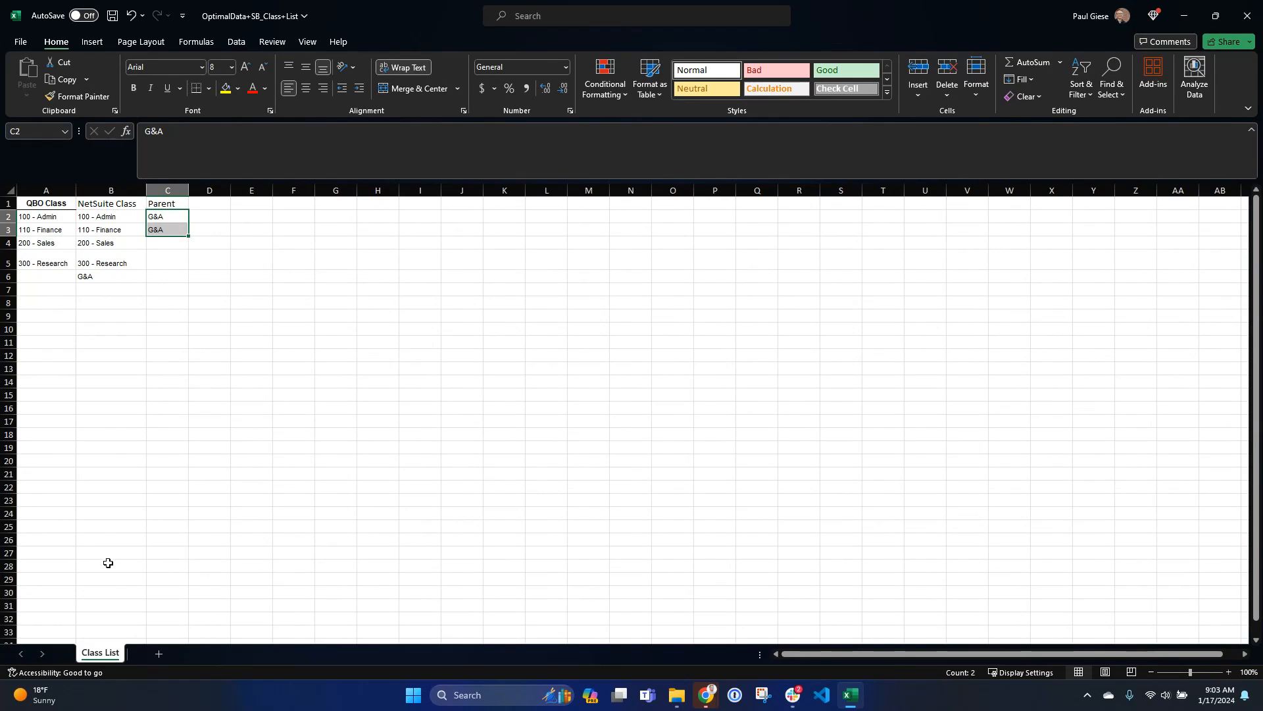
- Rename the worksheet as "Mapping"
double_click(106, 655)
type("Mapping")
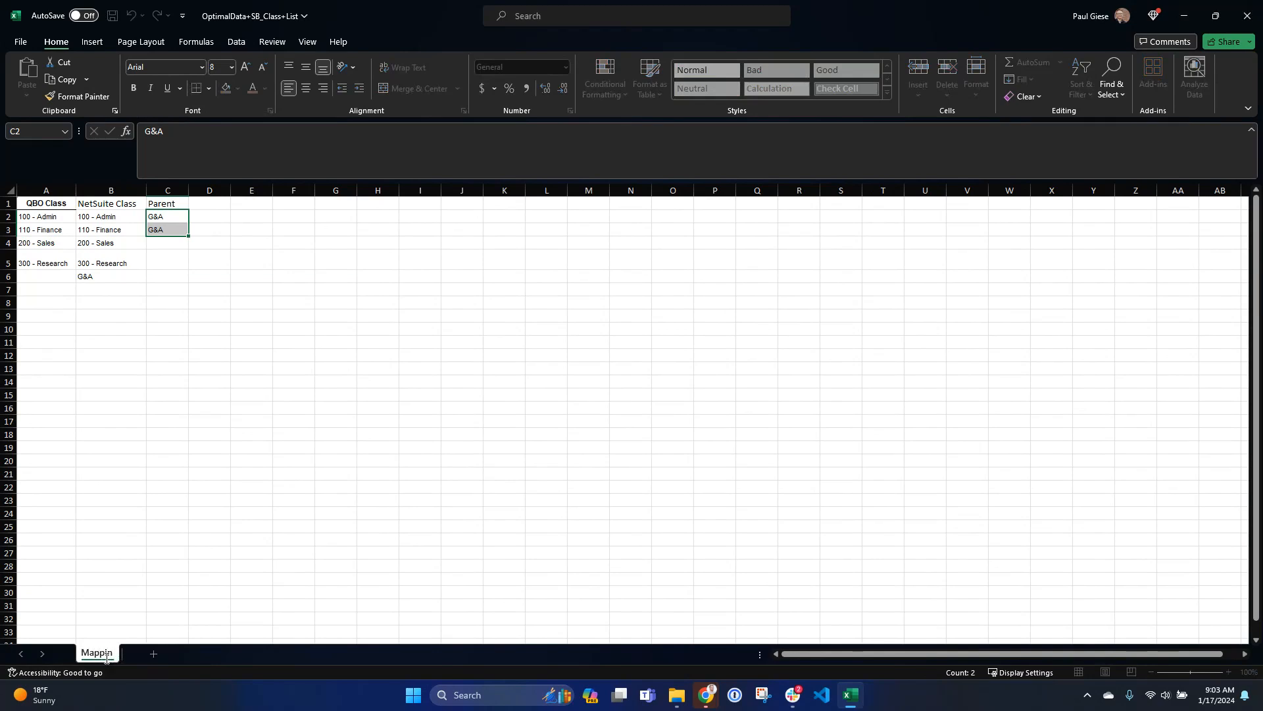
key("Return")
left_click(56, 218)
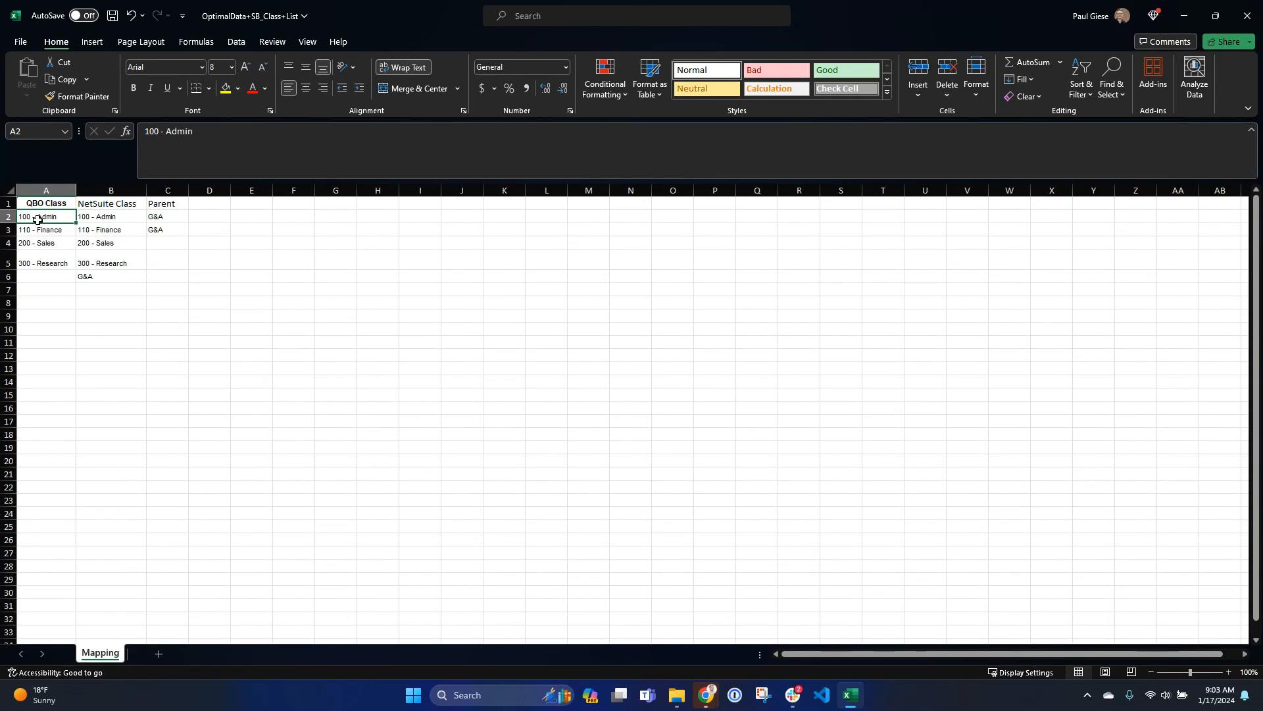
left_click(97, 218)
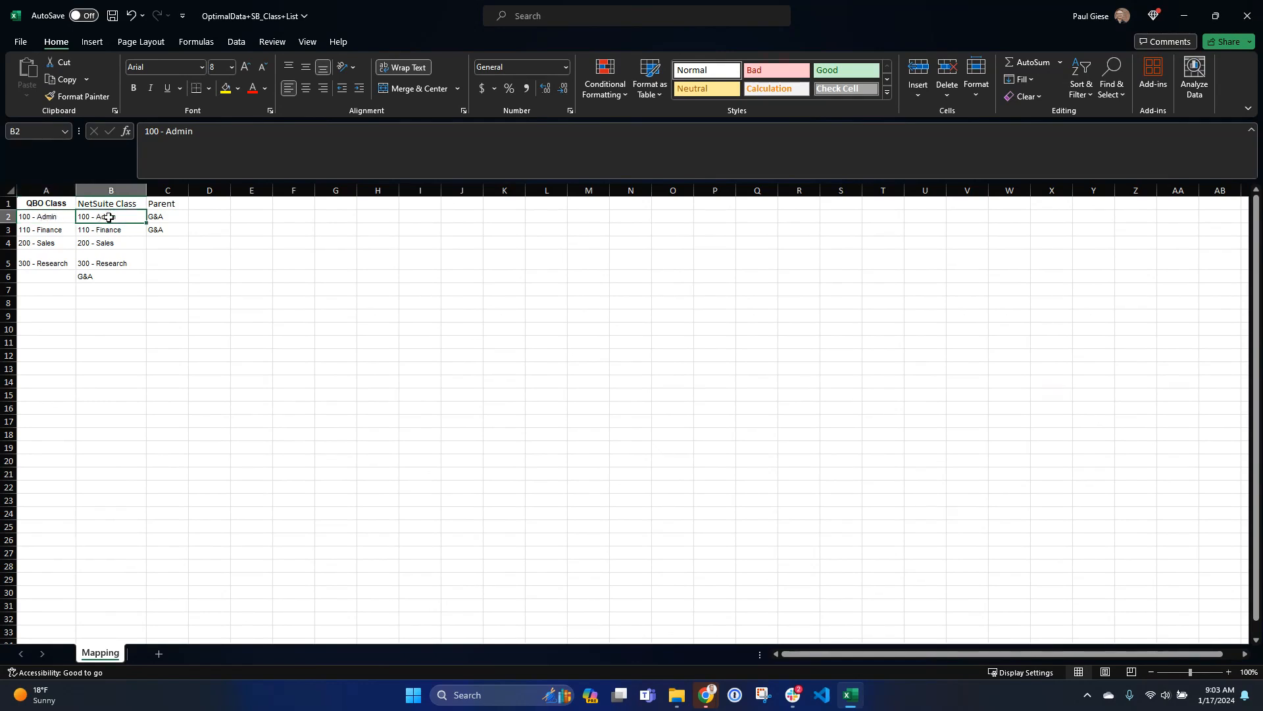
- Add a new worksheet named "Parent Dept"
left_click(158, 654)
double_click(161, 655)
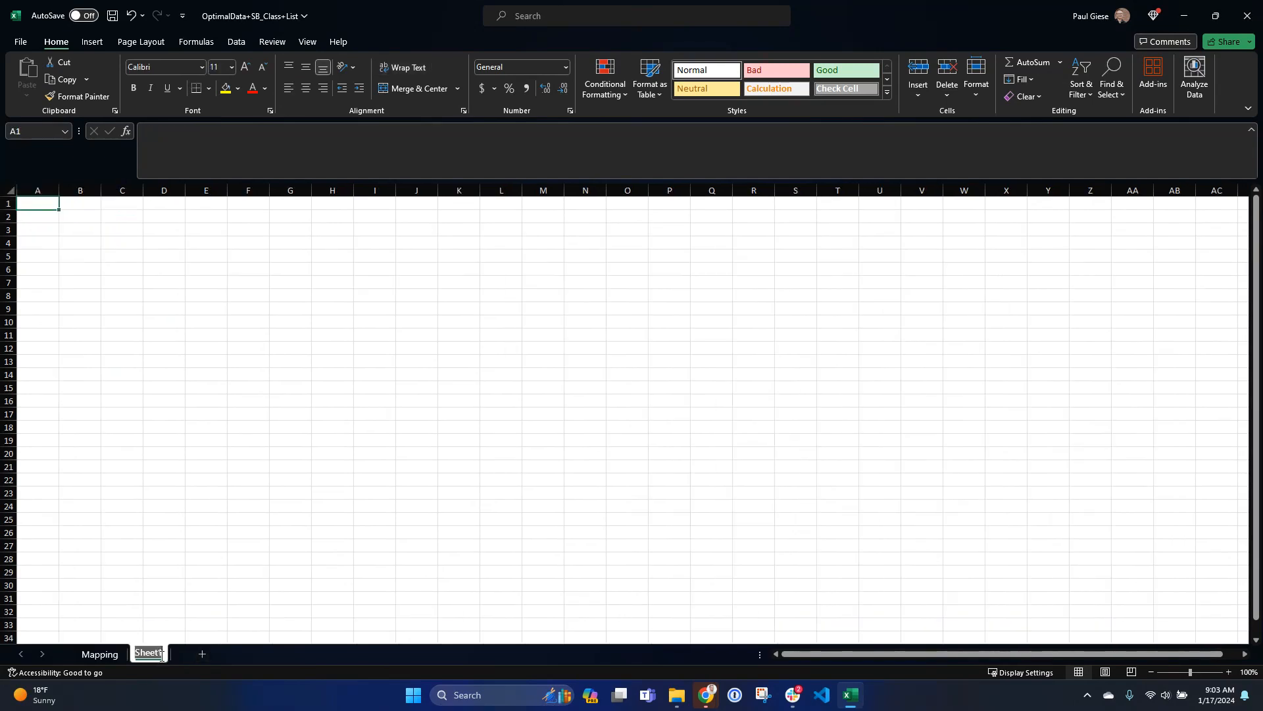
type("Parent Dept")
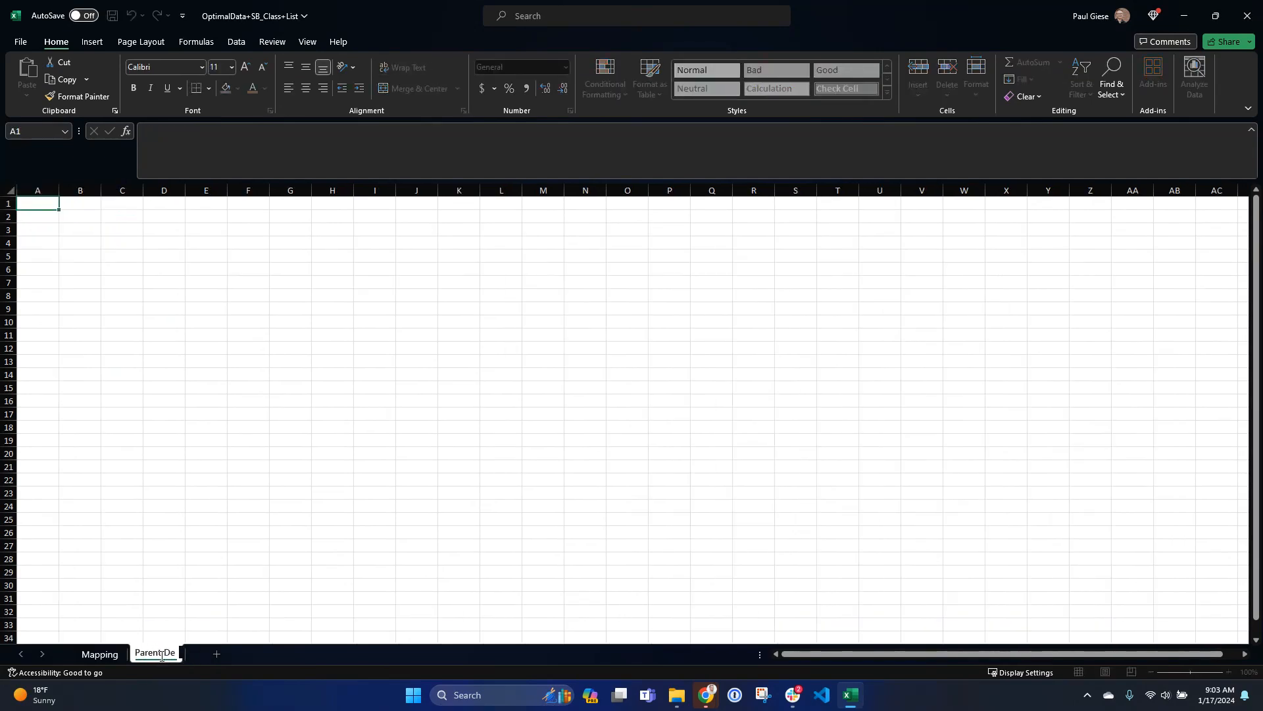
key("Return")
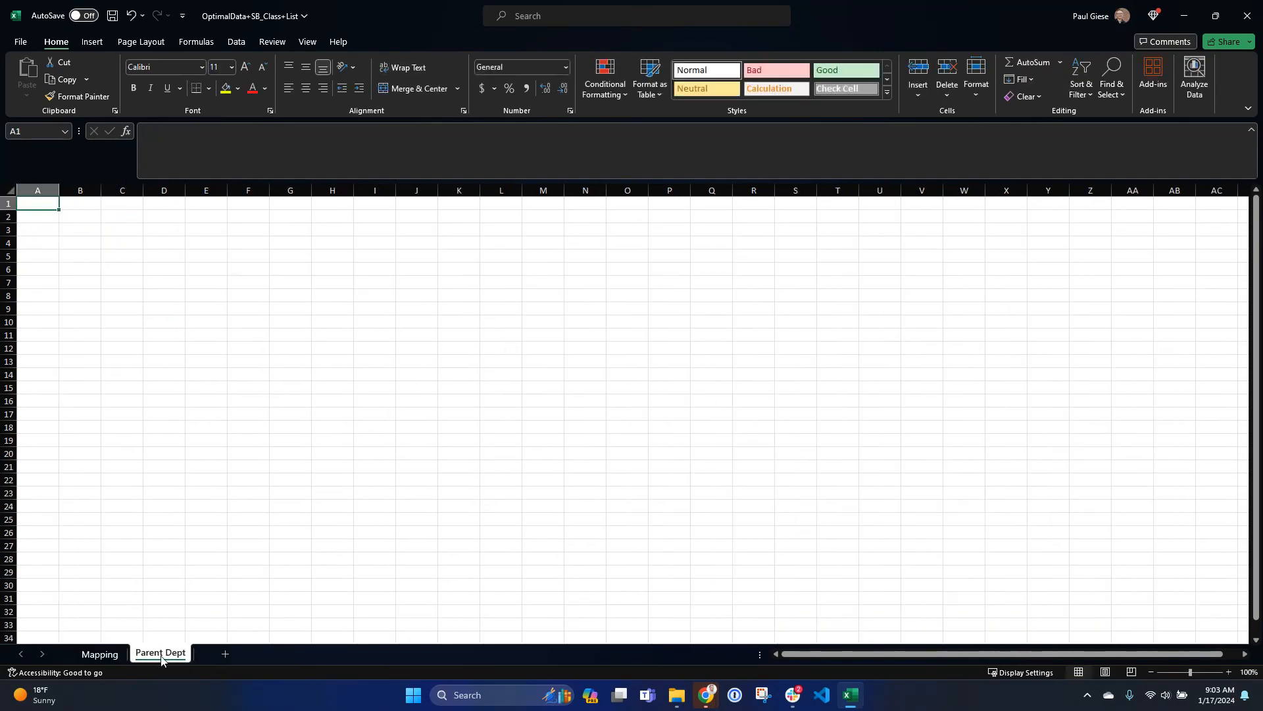
- Add another worksheet named "Child Dept"
left_click(223, 654)
double_click(217, 656)
type("Child Dept")
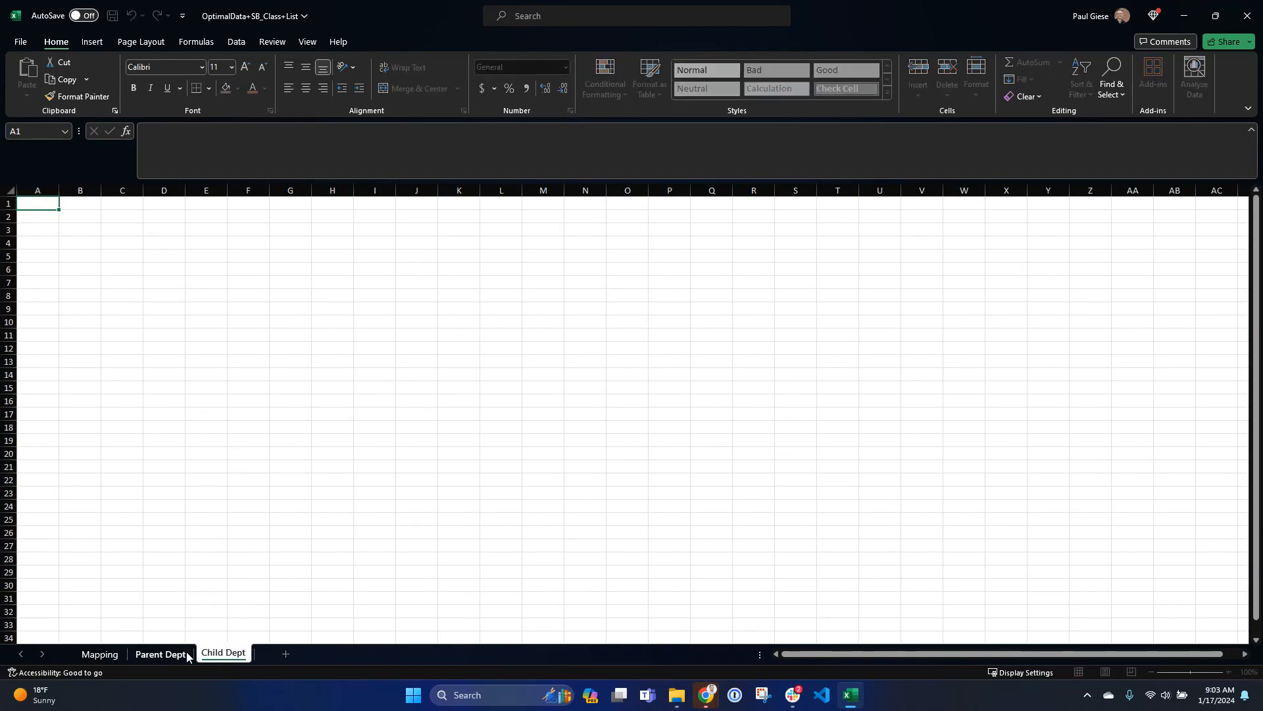
key("Return")
- Copy the NetSuite Class and Parent columns from Mapping and paste them into the Parent Dept sheet
key("ctrl+Page_Up")
key("ctrl+Page_Up")
key("ctrl+Home")
key("ctrl+shift+Right")
key("Right")
key("ctrl+shift+Down")
key("Down")
key("Up")
key("ctrl+shift+Down")
key("shift+Right")
key("ctrl+c")
key("ctrl+Page_Down")
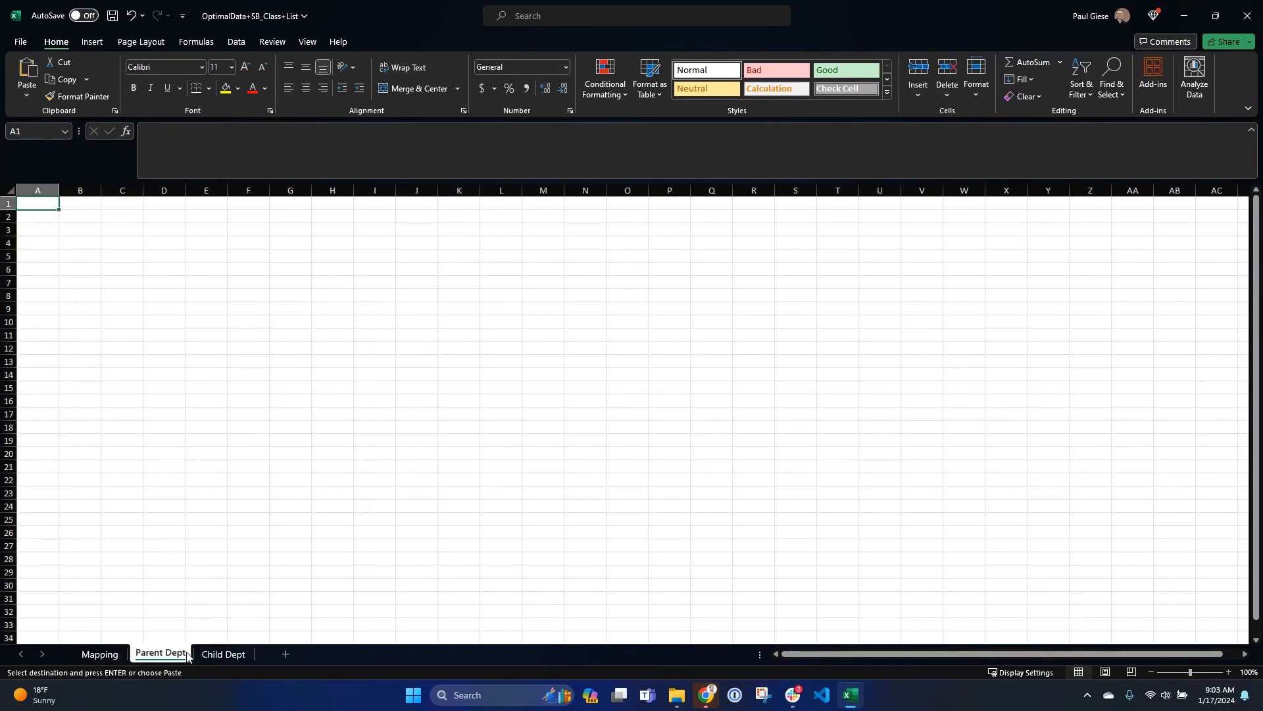
key("ctrl+v")
- Delete the four class rows on Parent Dept, keeping only the G&A row under the headers
key("Down")
key("shift+space")
key("shift+Down")
key("shift+Down")
key("shift+Down")
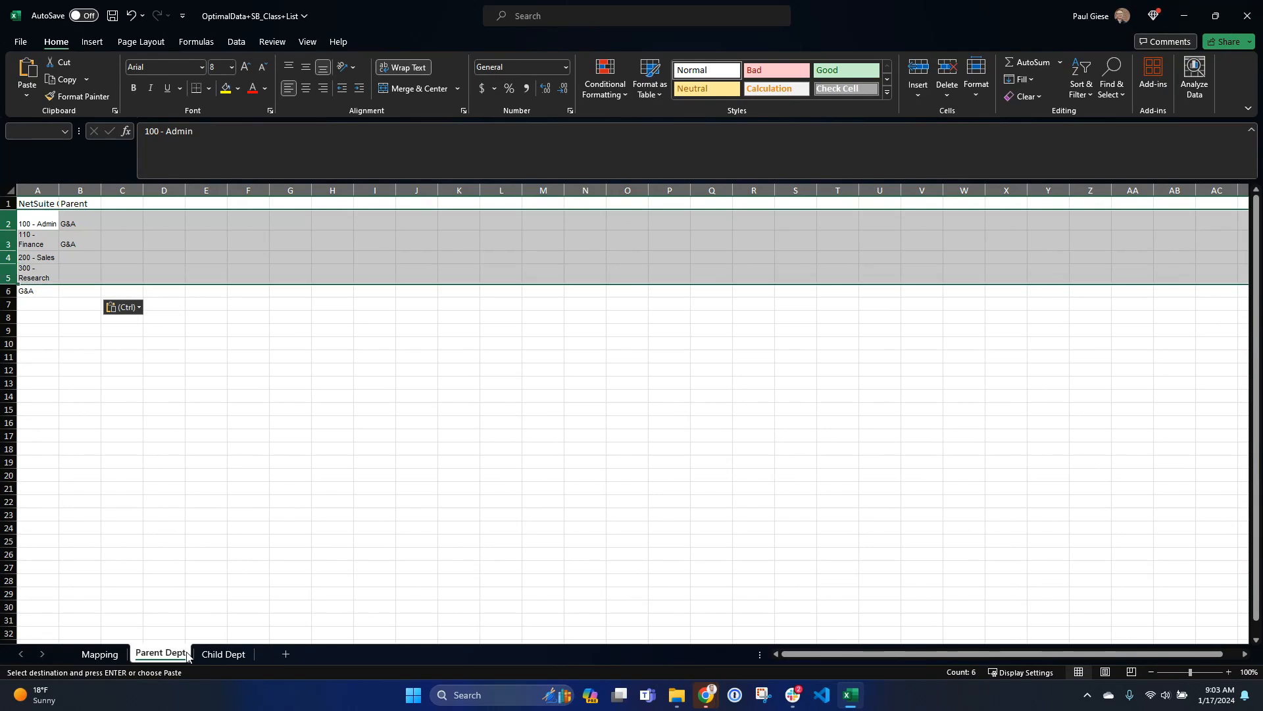
key("ctrl+minus")
key("ctrl+Home")
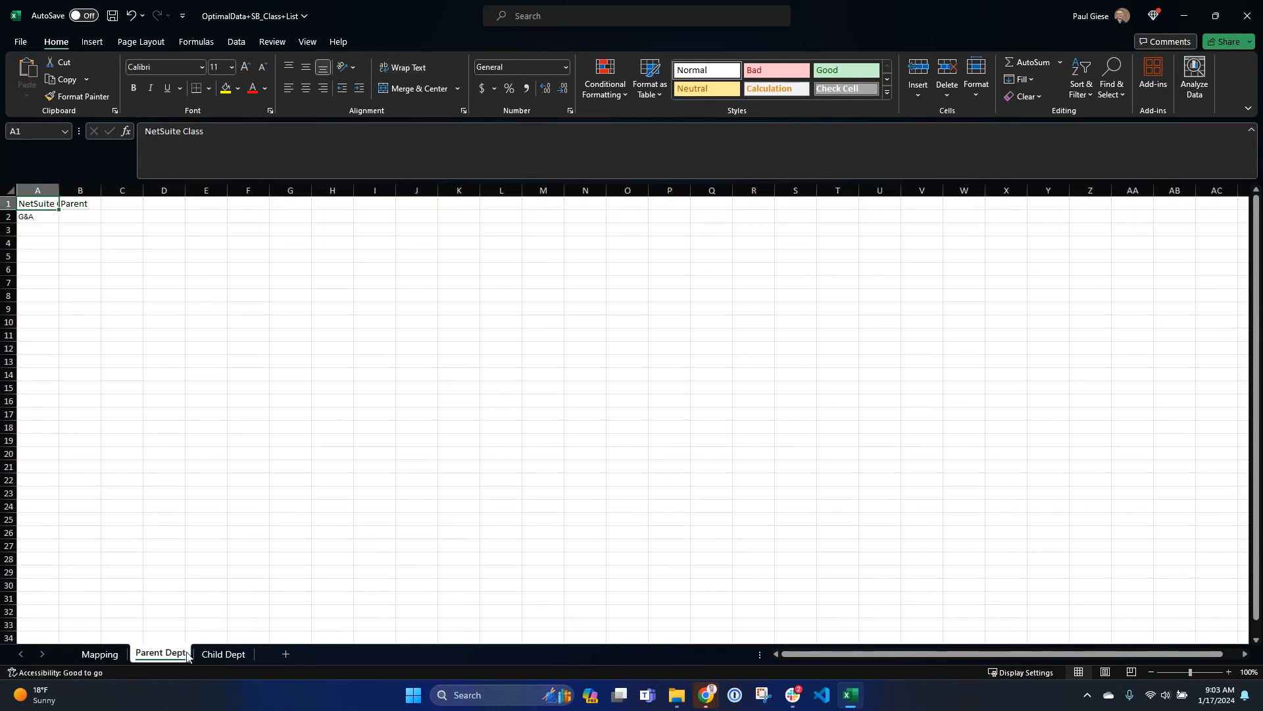
- Copy the NetSuite Class and Parent columns from Mapping into the Child Dept sheet
key("ctrl+Page_Up")
key("Up")
key("ctrl+shift+Down")
key("ctrl+shift+Right")
key("ctrl+c")
key("ctrl+Page_Down")
key("ctrl+Page_Down")
key("ctrl+v")
- Delete the G&A row from the Child Dept sheet and save the workbook
key("Down")
key("Down")
key("Down")
key("Down")
key("Down")
key("shift+space")
key("ctrl+minus")
key("Up")
key("Up")
key("Up")
key("Up")
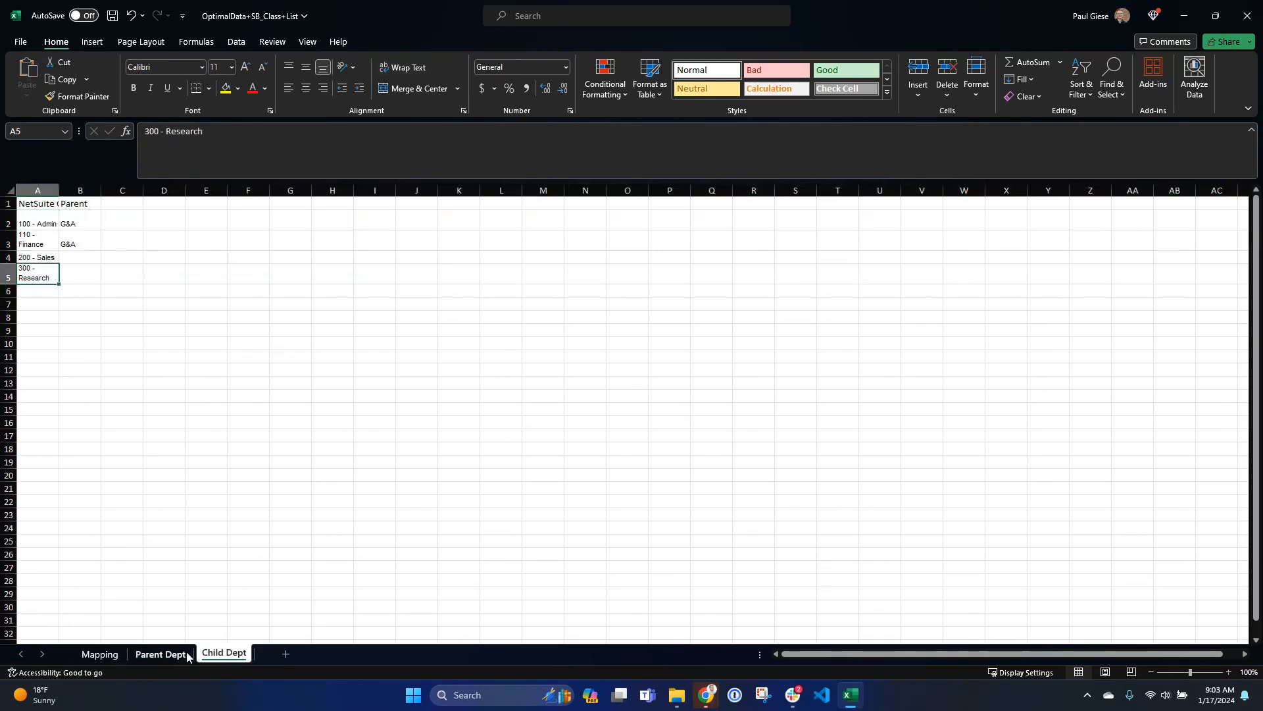
key("Up")
key("Right")
key("Down")
key("Up")
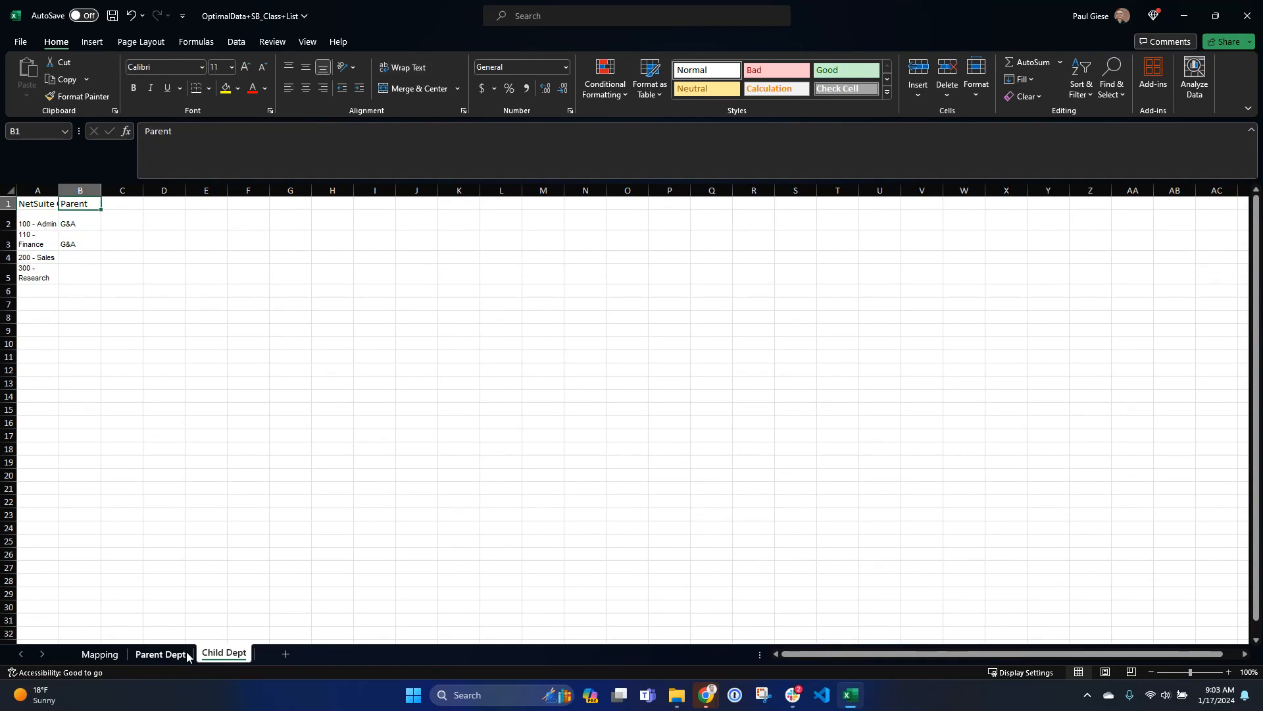
key("Left")
key("ctrl+s")
- Copy the Parent Dept sheet into a new workbook
left_click(158, 655)
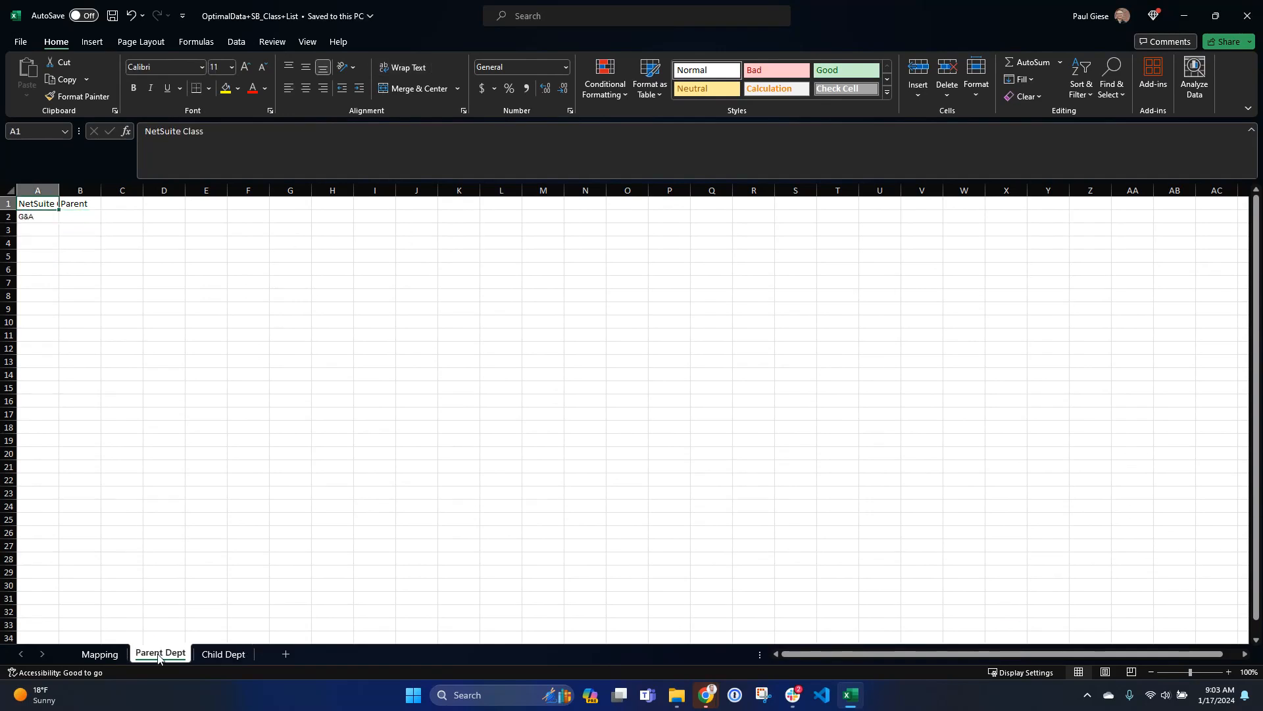
right_click(158, 654)
left_click(195, 512)
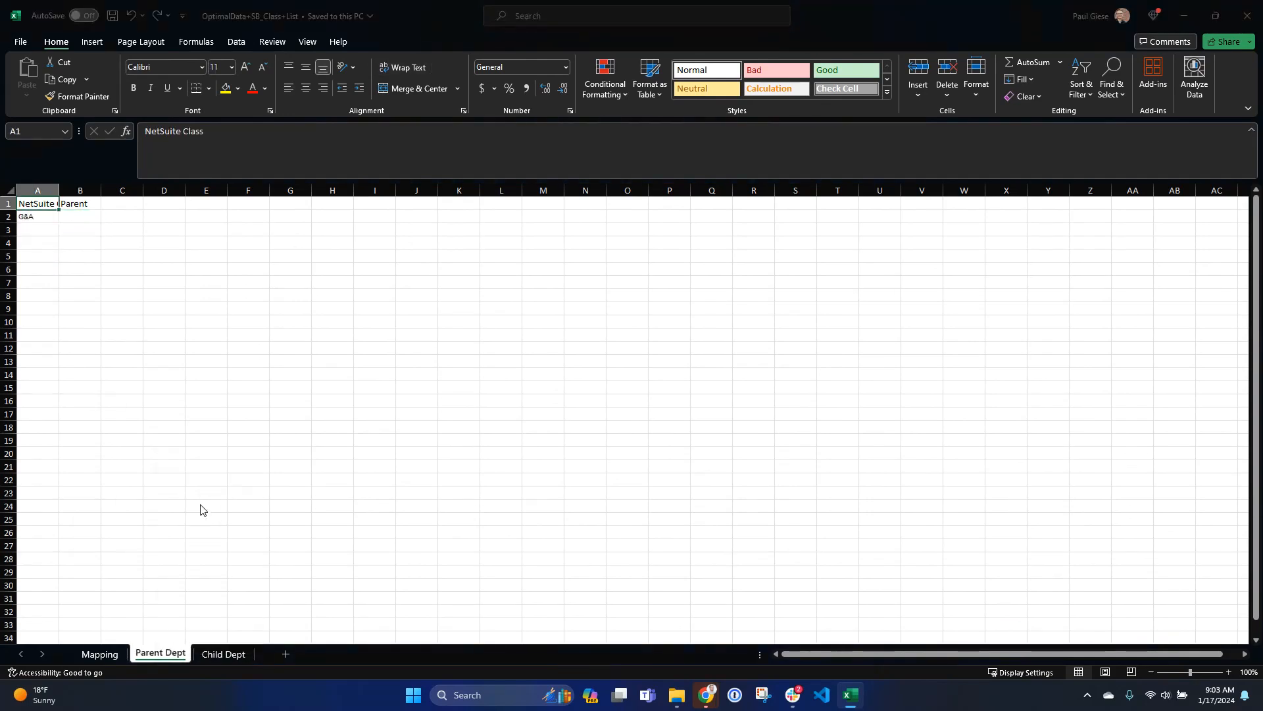
left_click(205, 485)
left_click(198, 490)
left_click(151, 581)
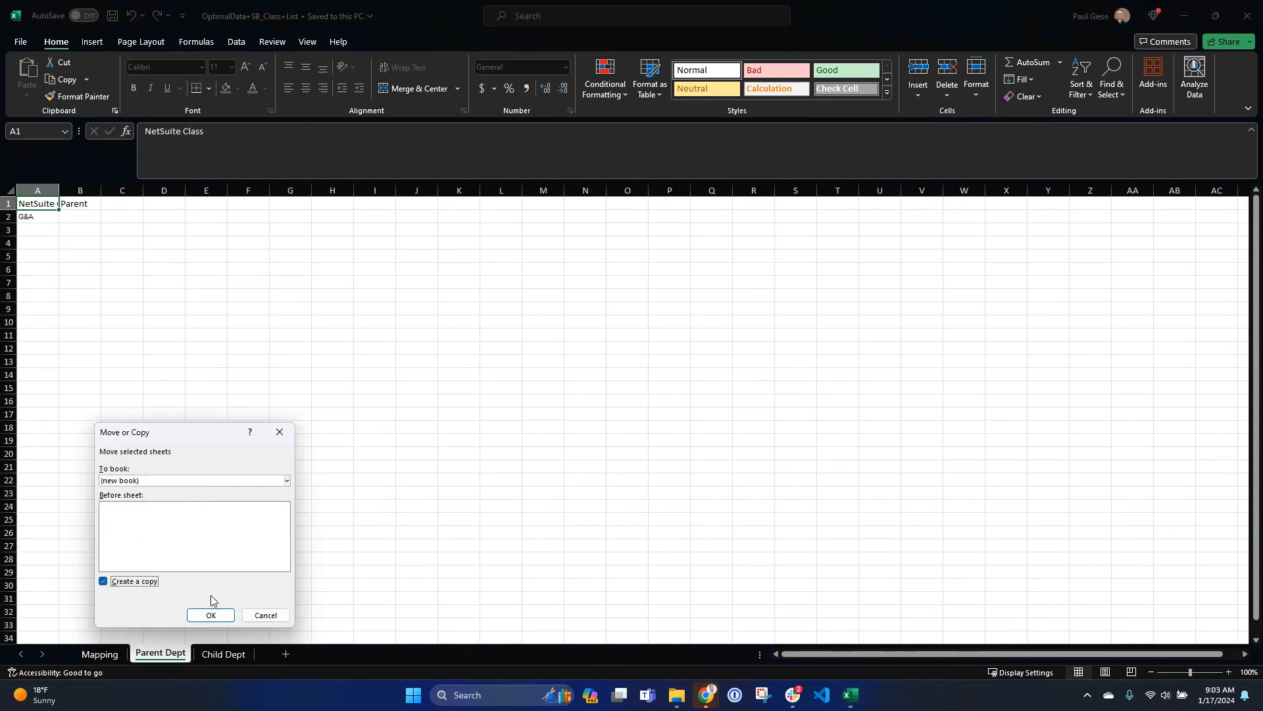
left_click(210, 615)
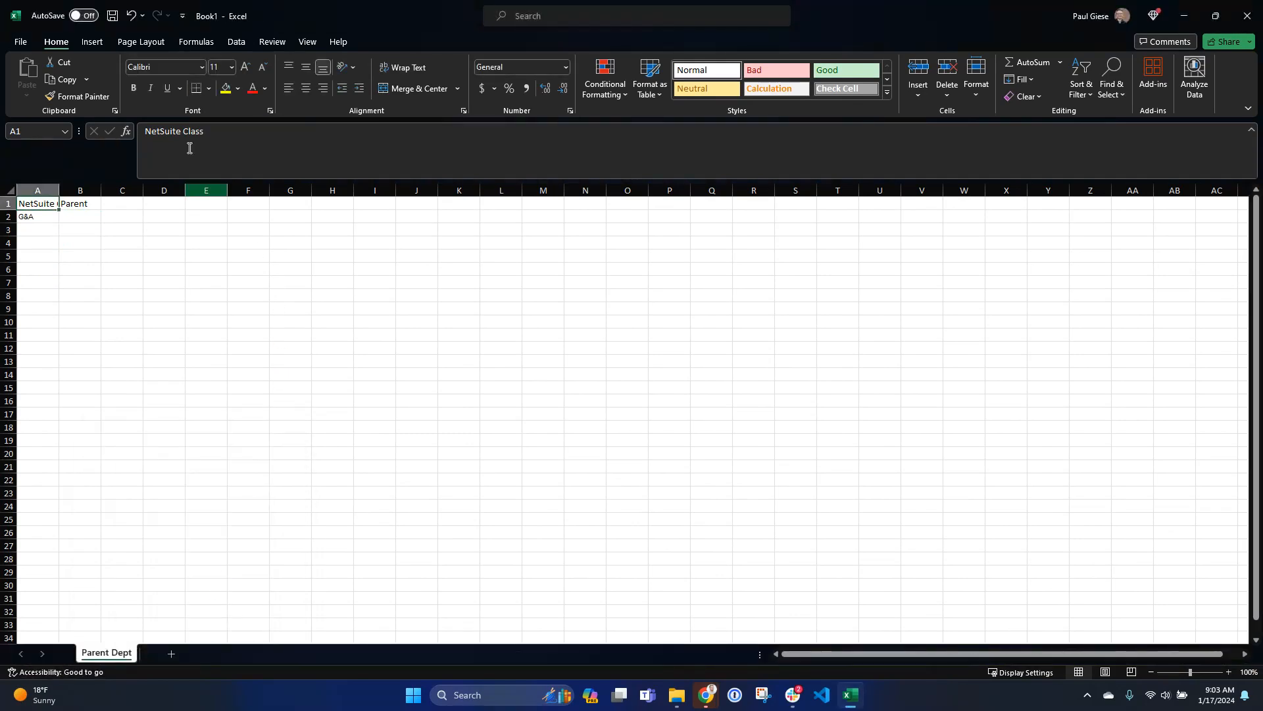
- Switch to NetSuite in the browser and open the Import CSV Records assistant
key("alt+Tab")
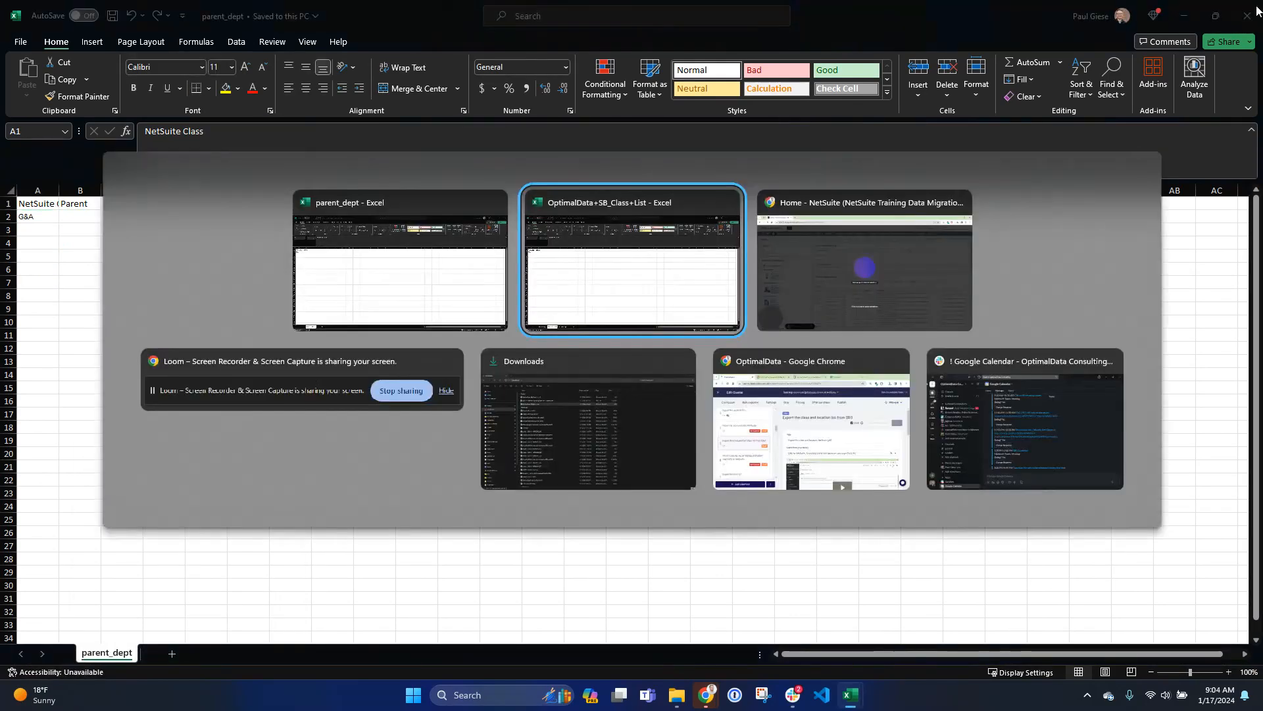
key("alt+Tab")
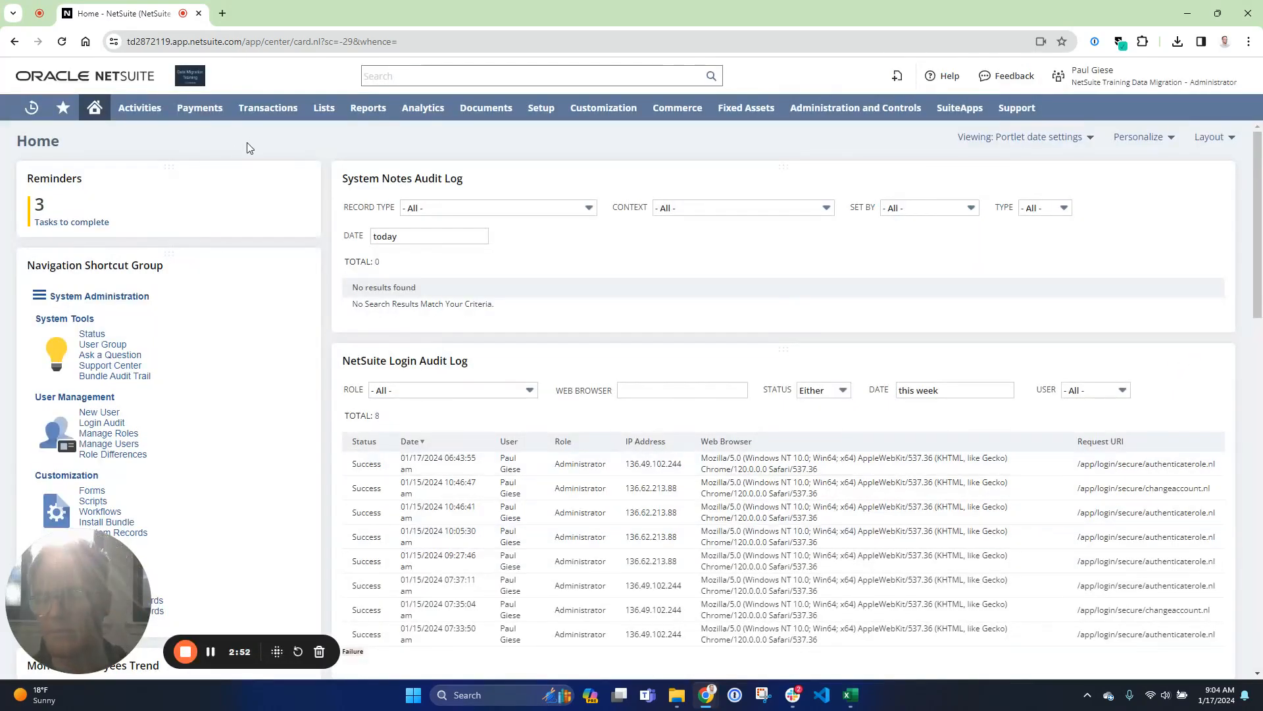
mouse_move(538, 112)
mouse_move(561, 292)
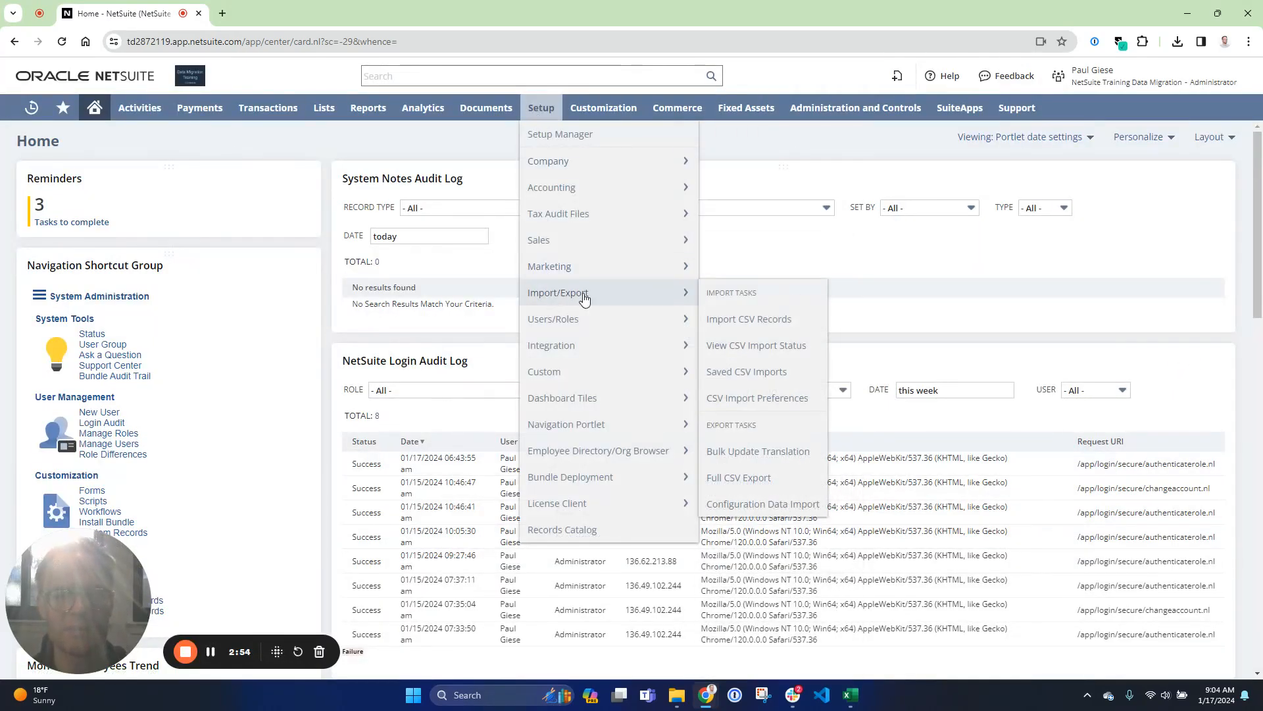
left_click(748, 325)
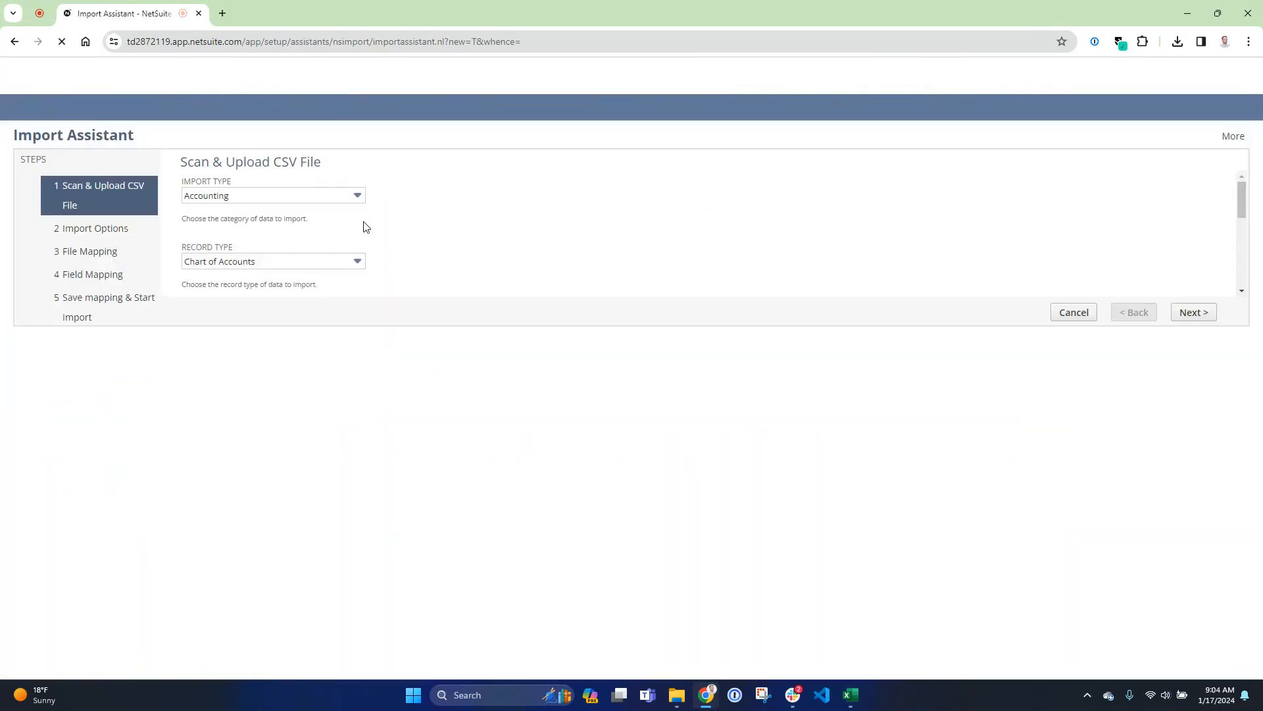
- Set the import type to Classification and the record type to Department, then select the CSV file to upload
left_click(323, 195)
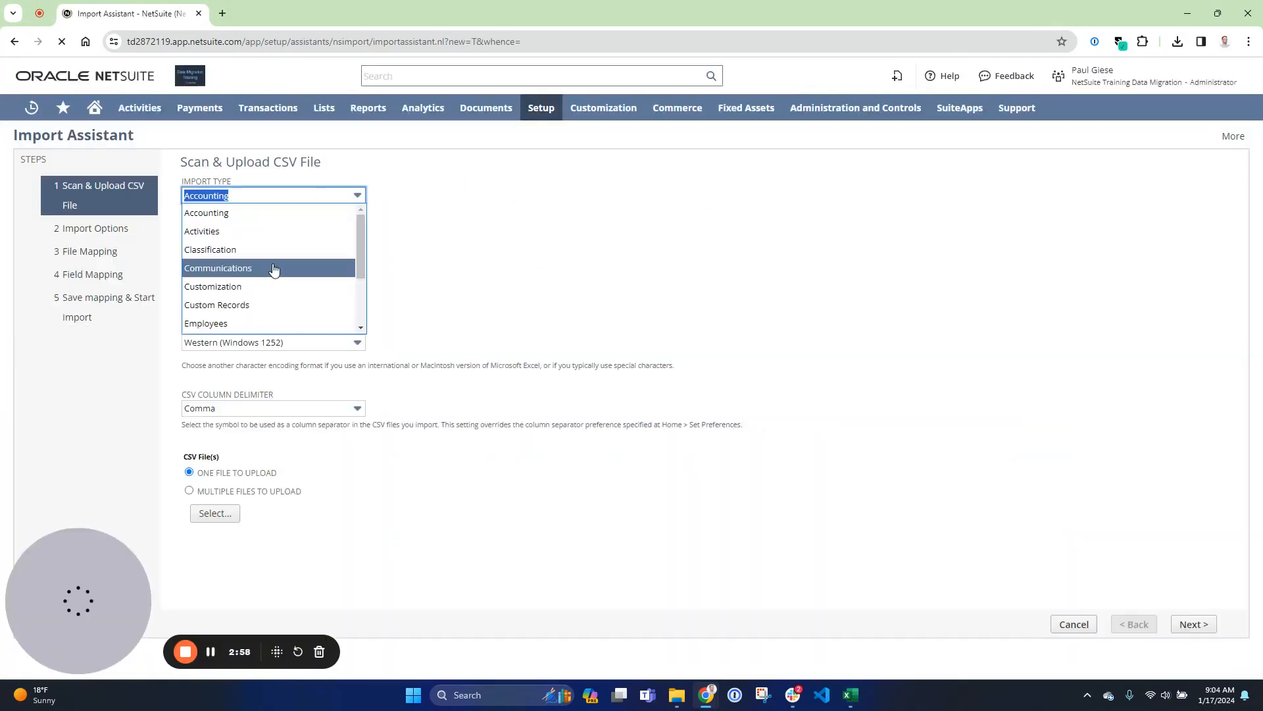
left_click(258, 248)
left_click(250, 261)
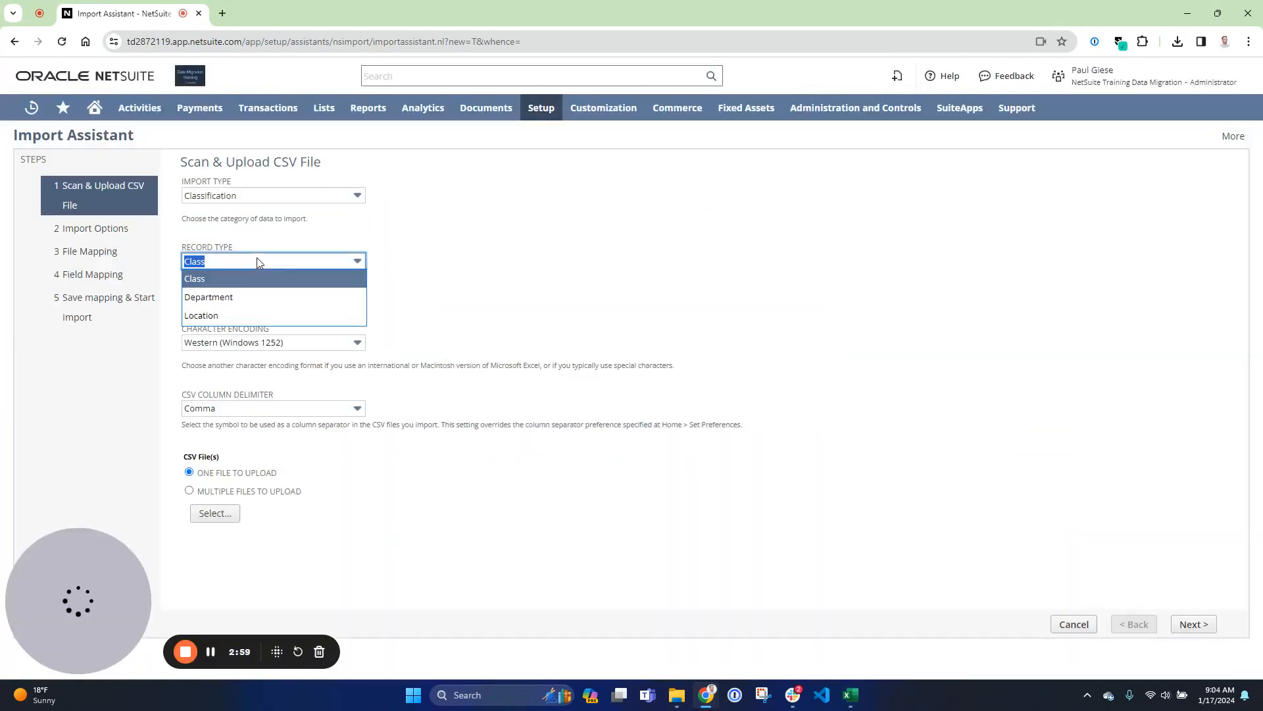
left_click(229, 283)
left_click(217, 513)
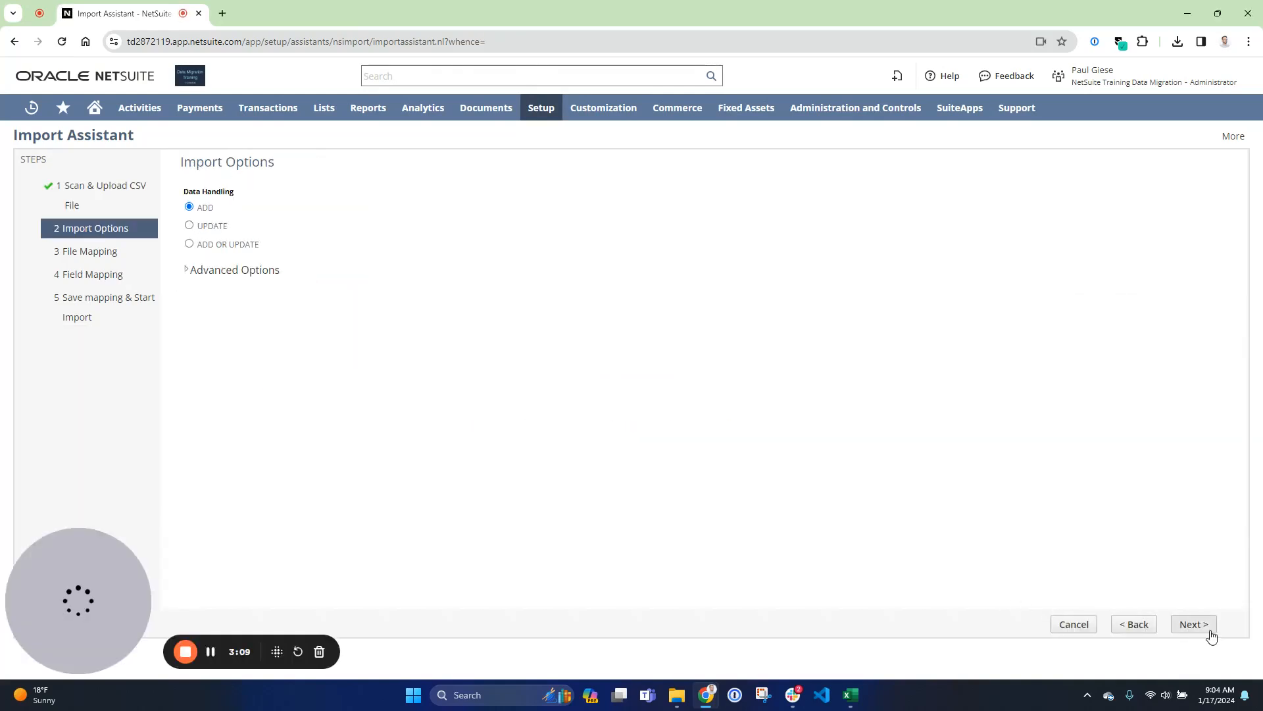
- Map the NetSuite Class column to the class Name and remove the Parent-to-Parent class mapping
left_click(1191, 623)
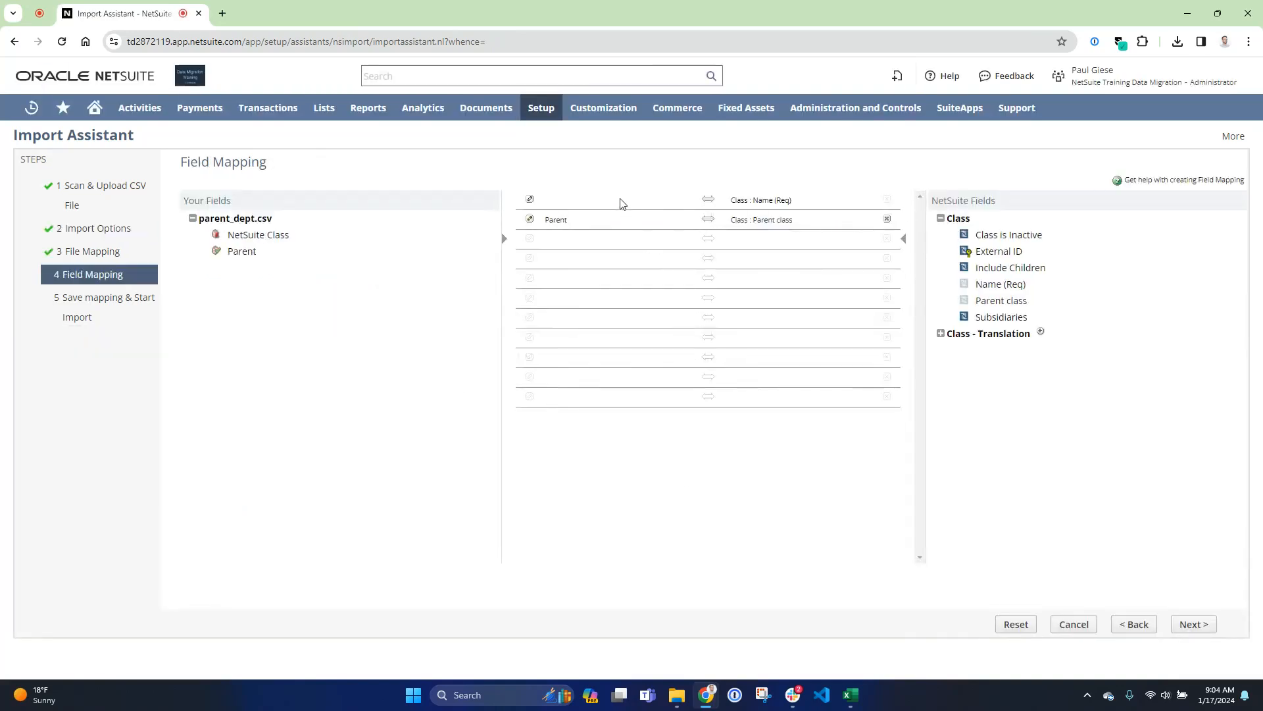
left_click(244, 235)
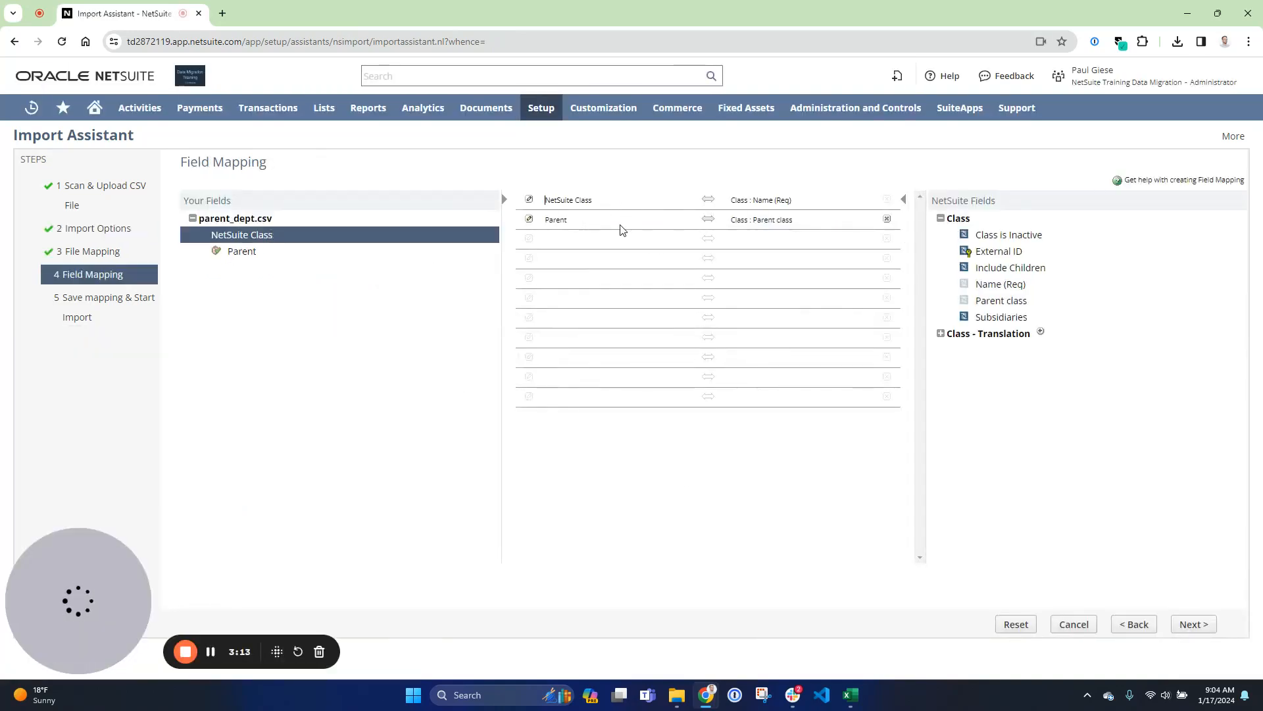
left_click(886, 221)
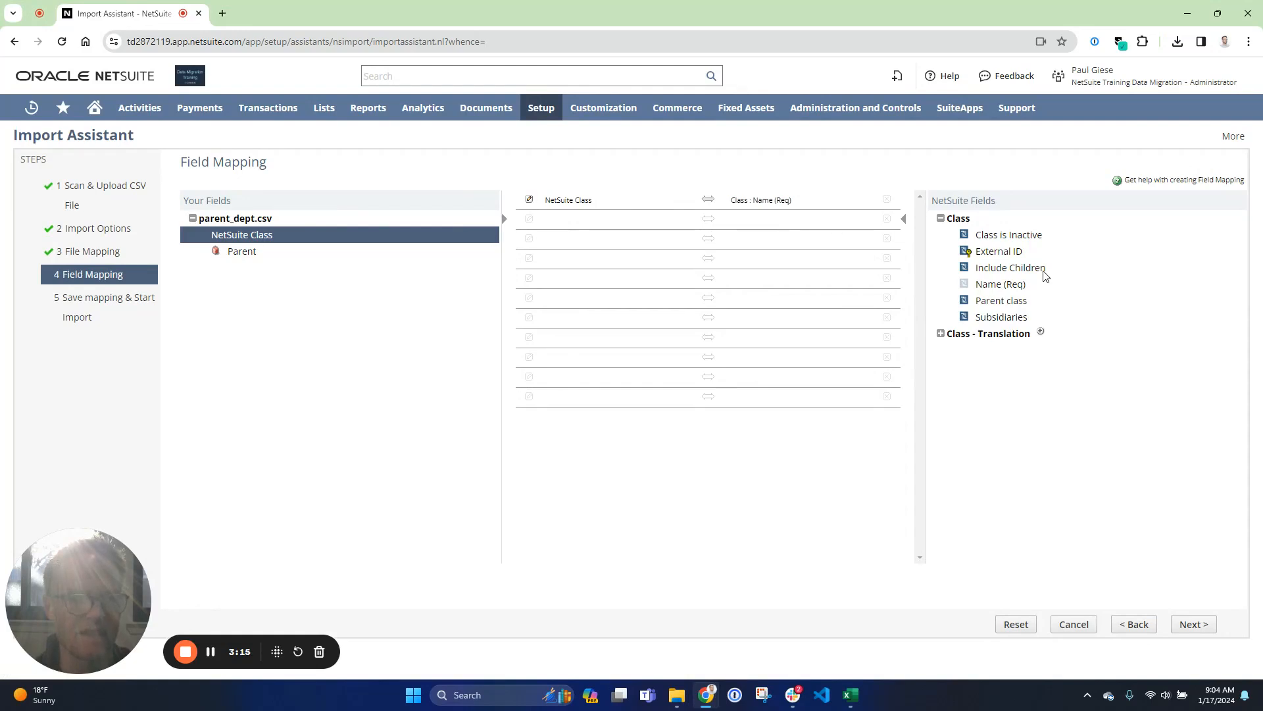
- Add Subsidiaries and Include Children mappings, giving Subsidiaries the default value Parent
left_click(994, 318)
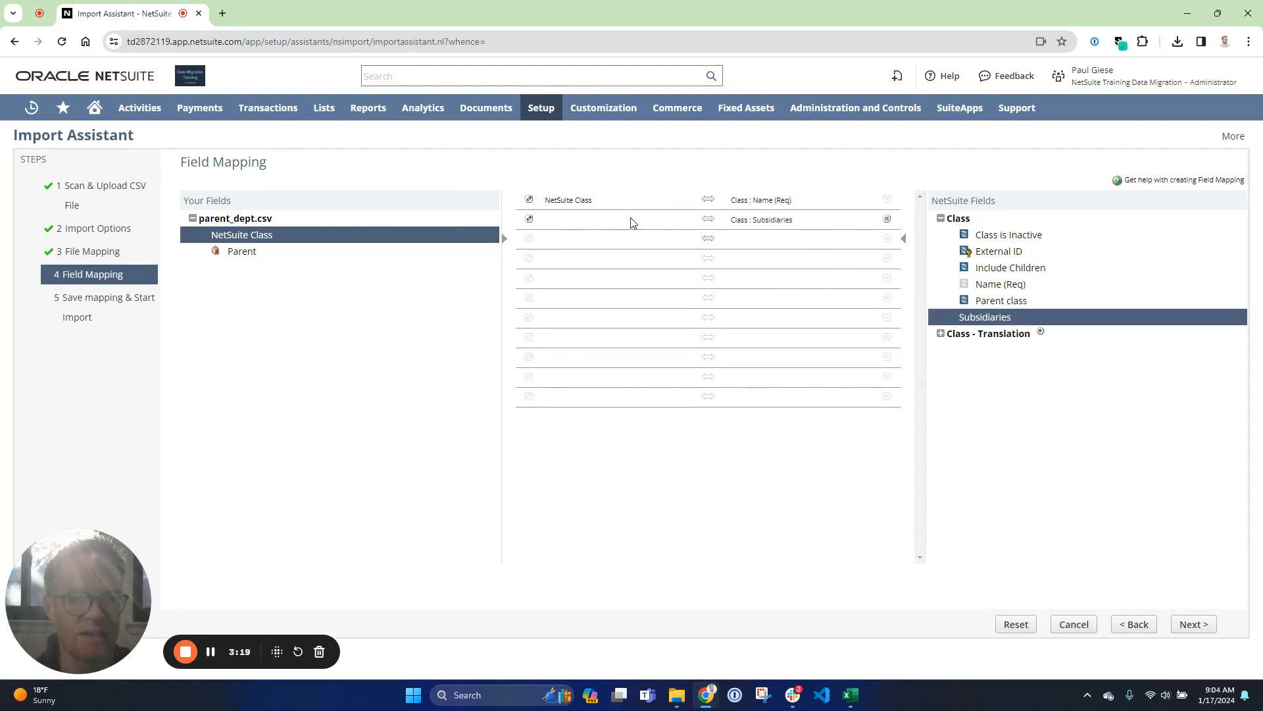
left_click(1020, 270)
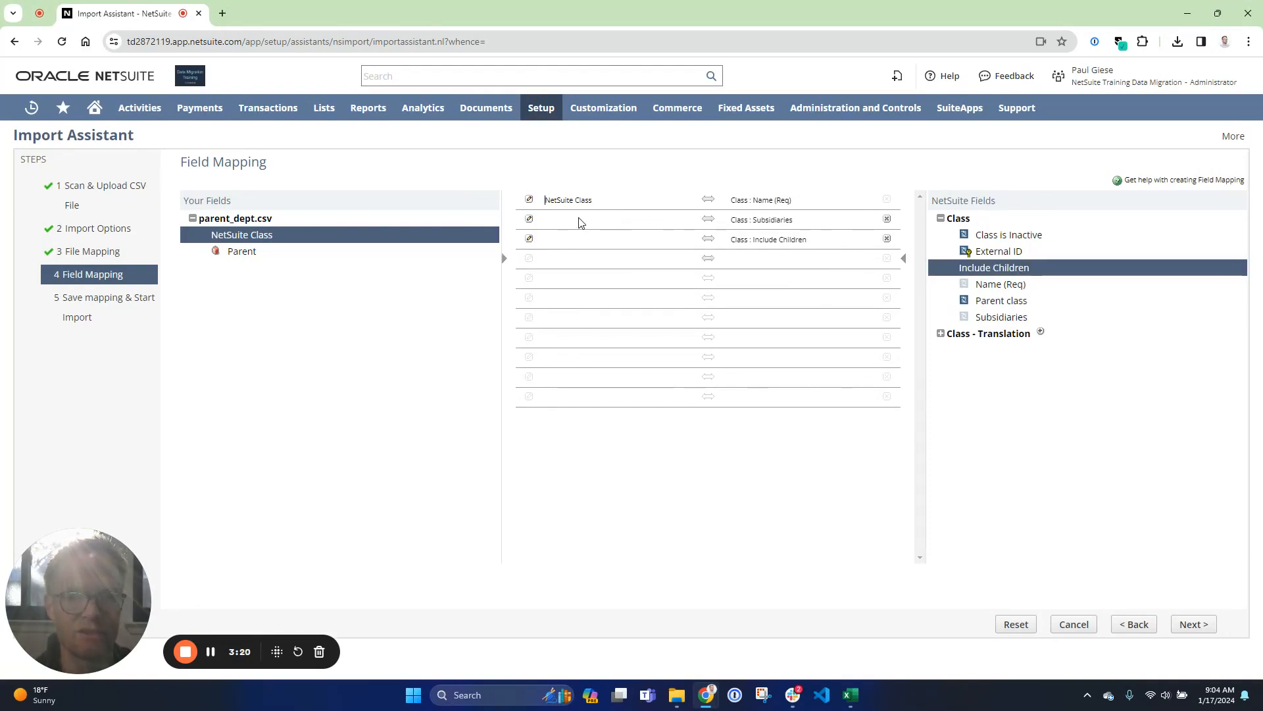
left_click(530, 219)
left_click(543, 289)
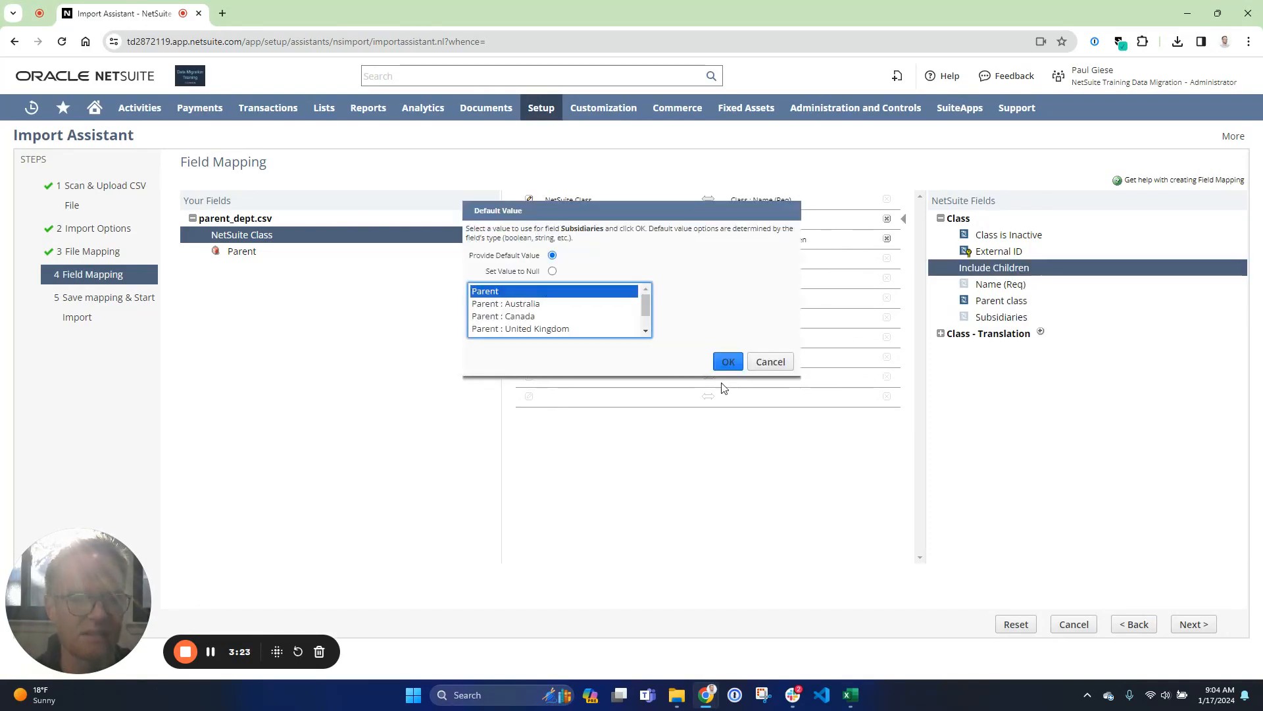
left_click(729, 363)
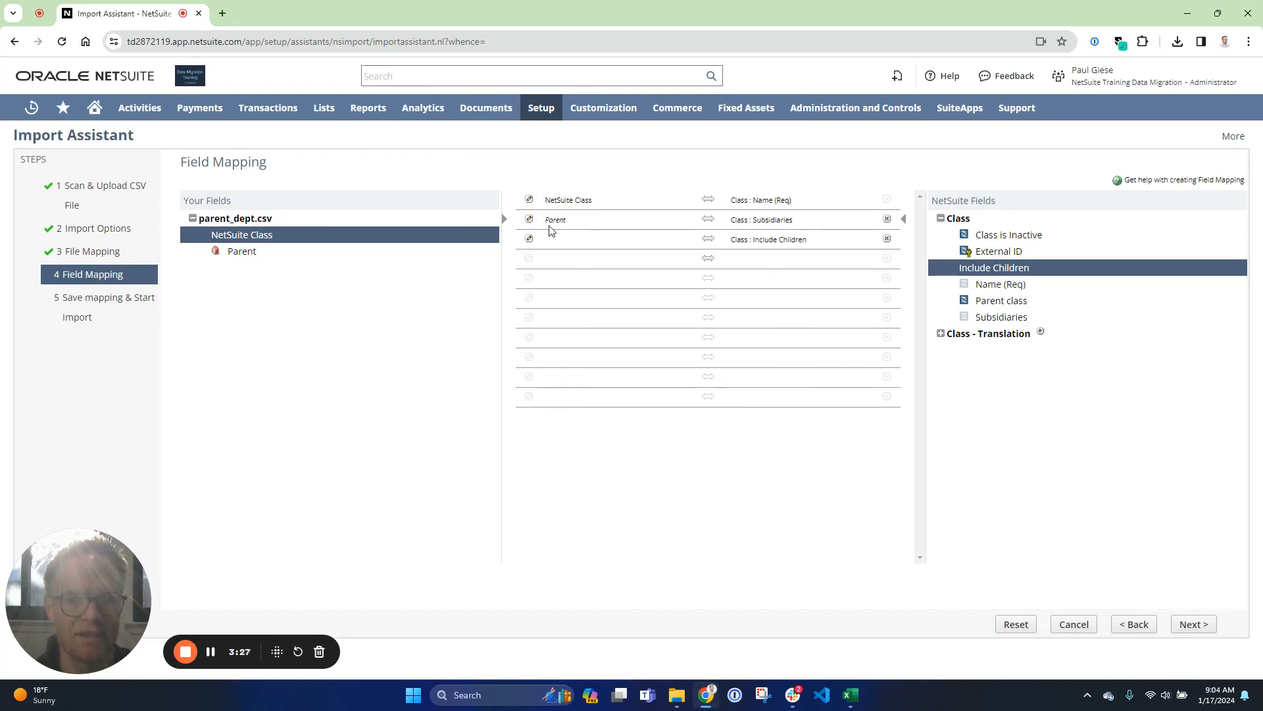
- Set the Include Children mapping's default value to YES
left_click(529, 240)
left_click(529, 239)
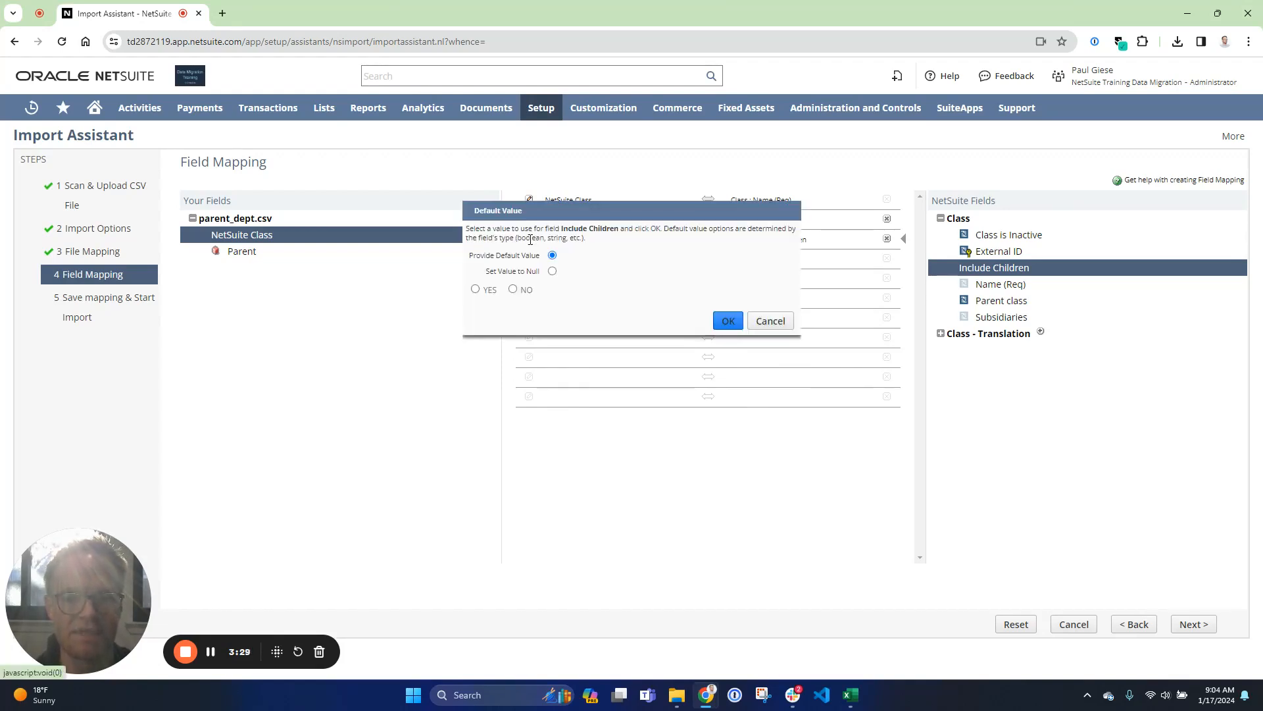
left_click(475, 290)
left_click(728, 321)
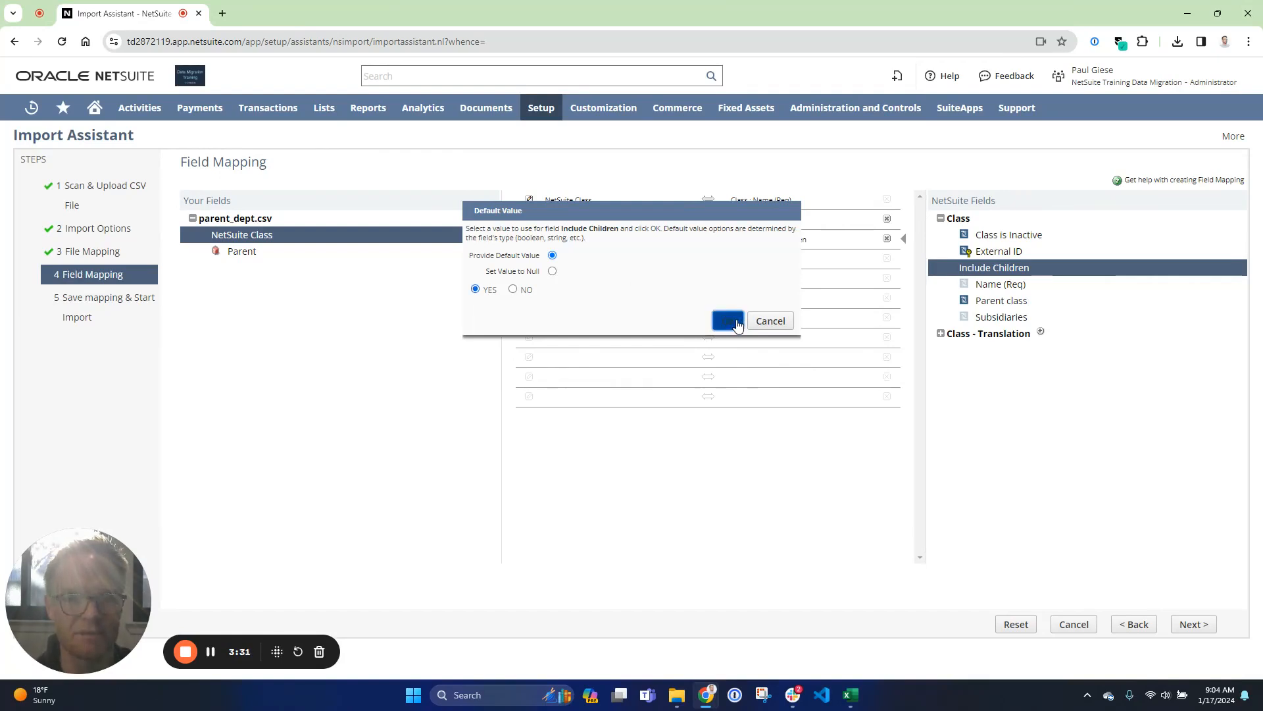
- Run the import without saving the mapping, confirming the unsaved-data prompt
left_click(1194, 629)
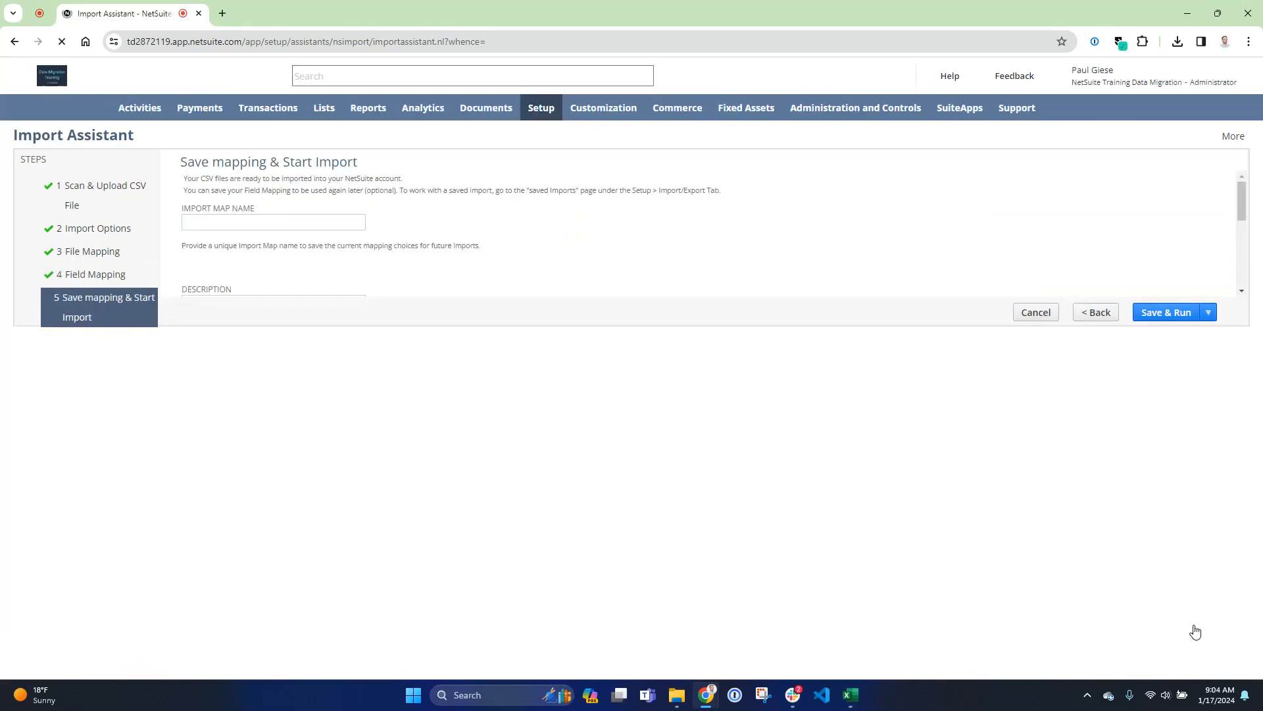
mouse_move(1208, 625)
left_click(1156, 663)
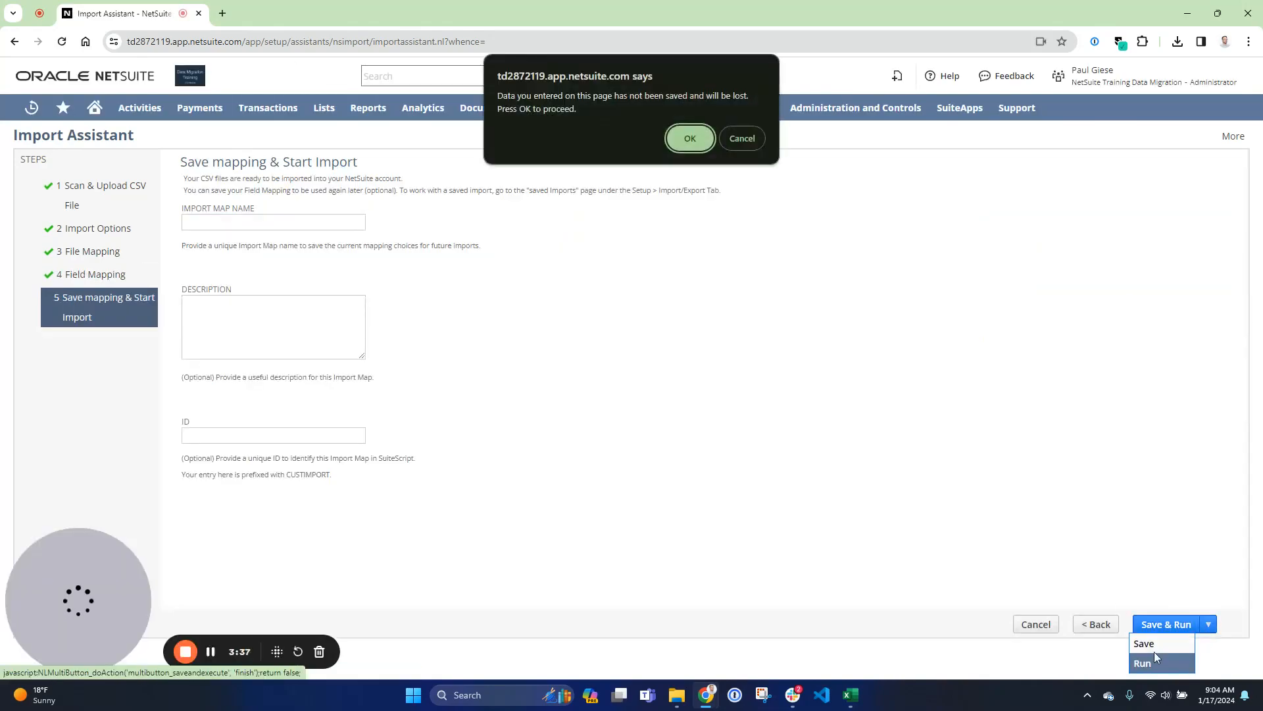
left_click(687, 136)
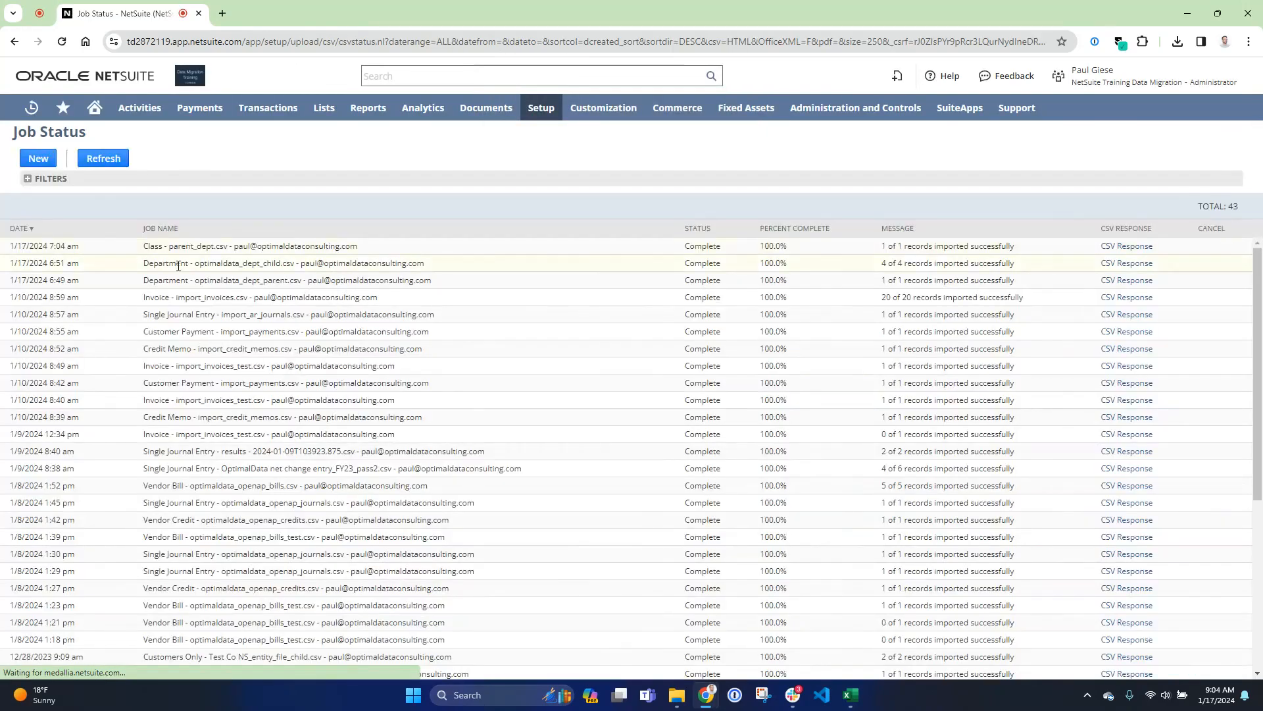
- Open the Classes list and copy the G&A class's internal ID
mouse_move(545, 105)
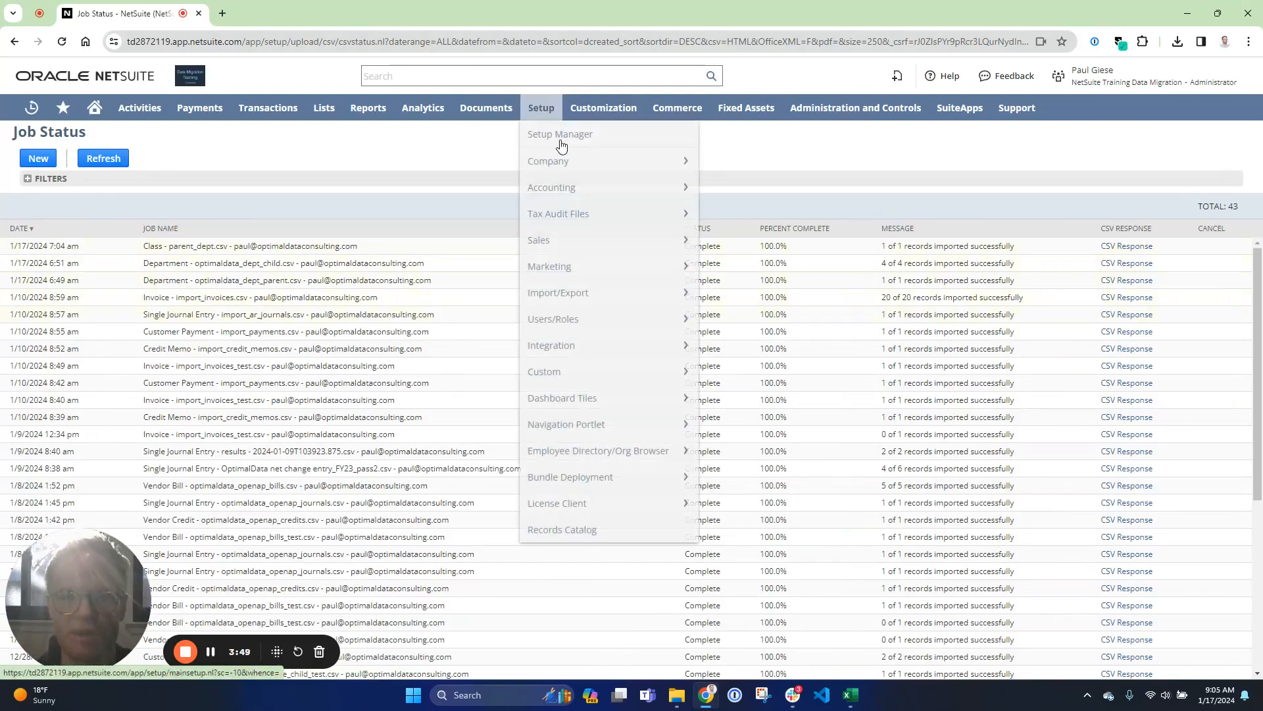
mouse_move(561, 189)
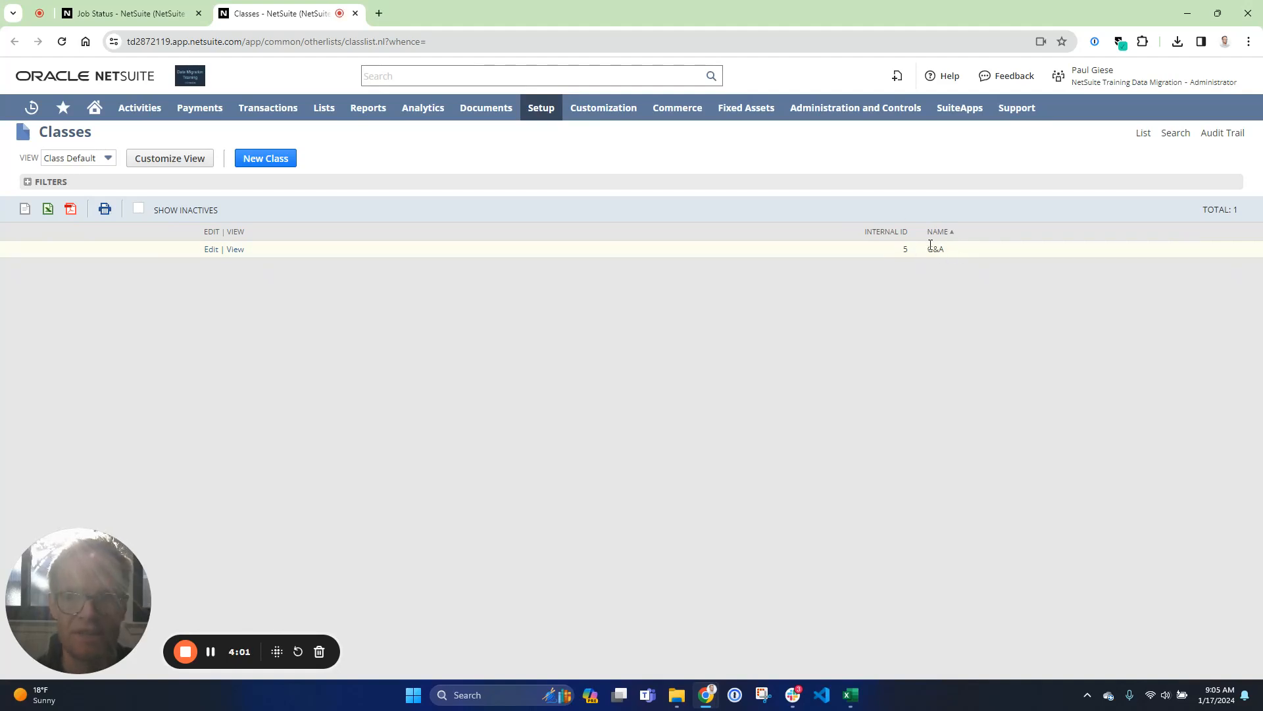
double_click(904, 248)
key("ctrl+c")
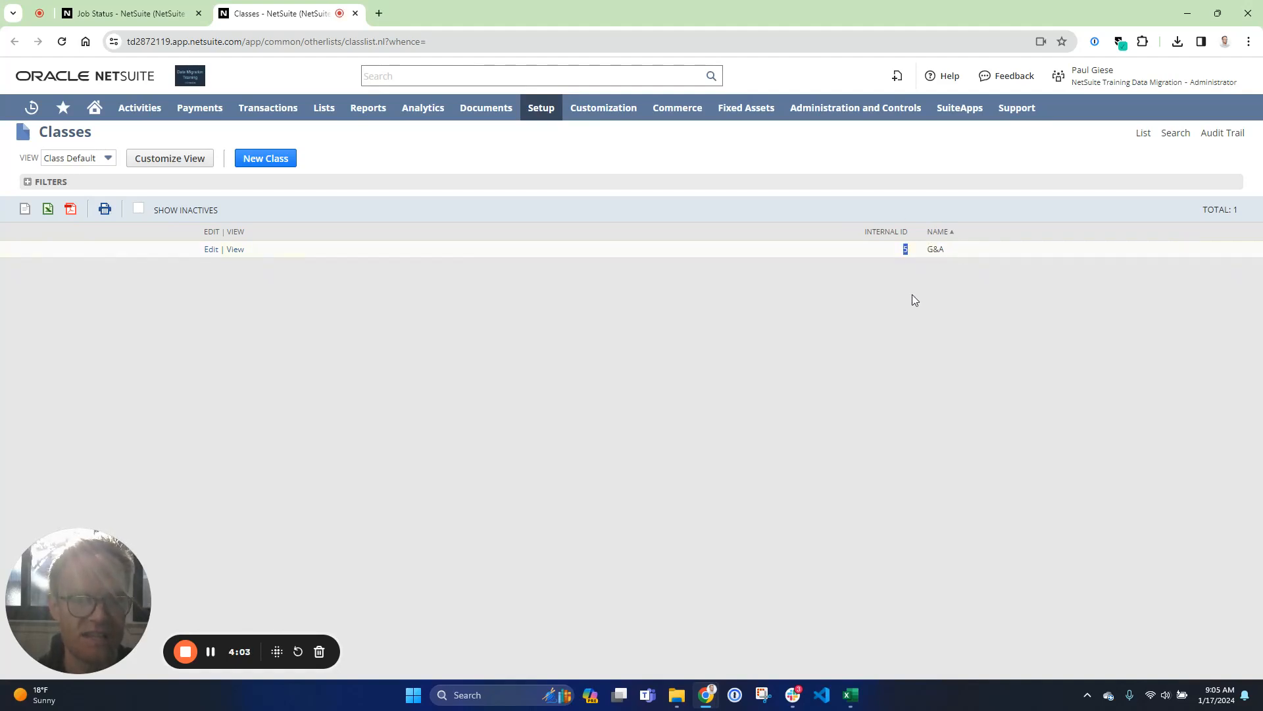
- Switch to Excel and set the Parent of the 100 - Admin and 110 - Finance rows to 5
key("alt+Tab")
key("alt+Tab")
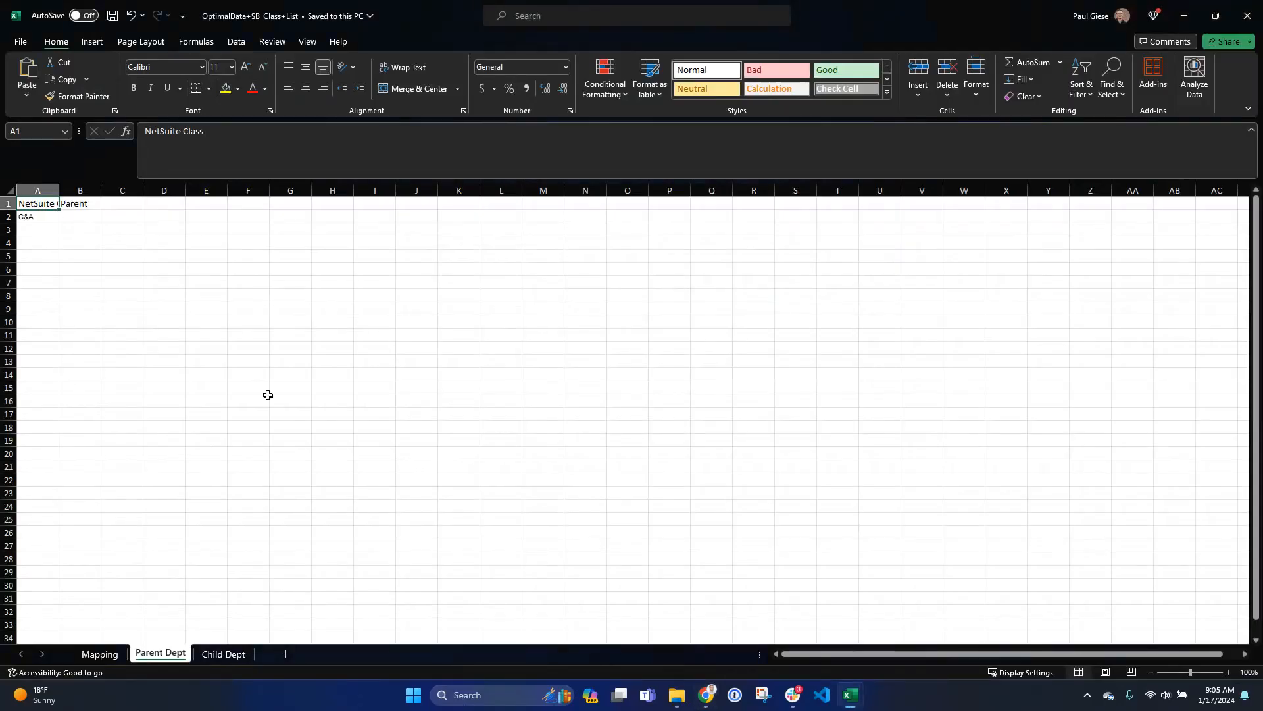
left_click(235, 653)
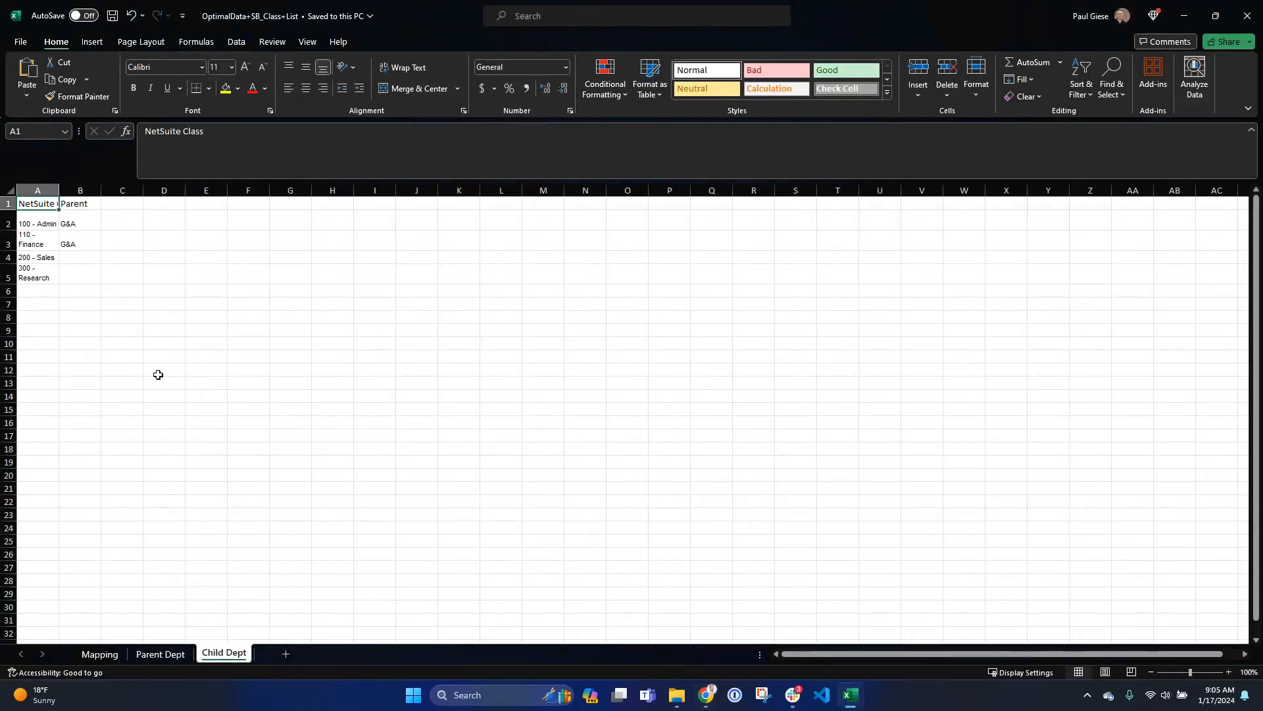
left_click(75, 223)
key("ctrl+v")
key("Down")
key("ctrl+v")
- Copy the Child Dept sheet into a new workbook
key("ctrl+Home")
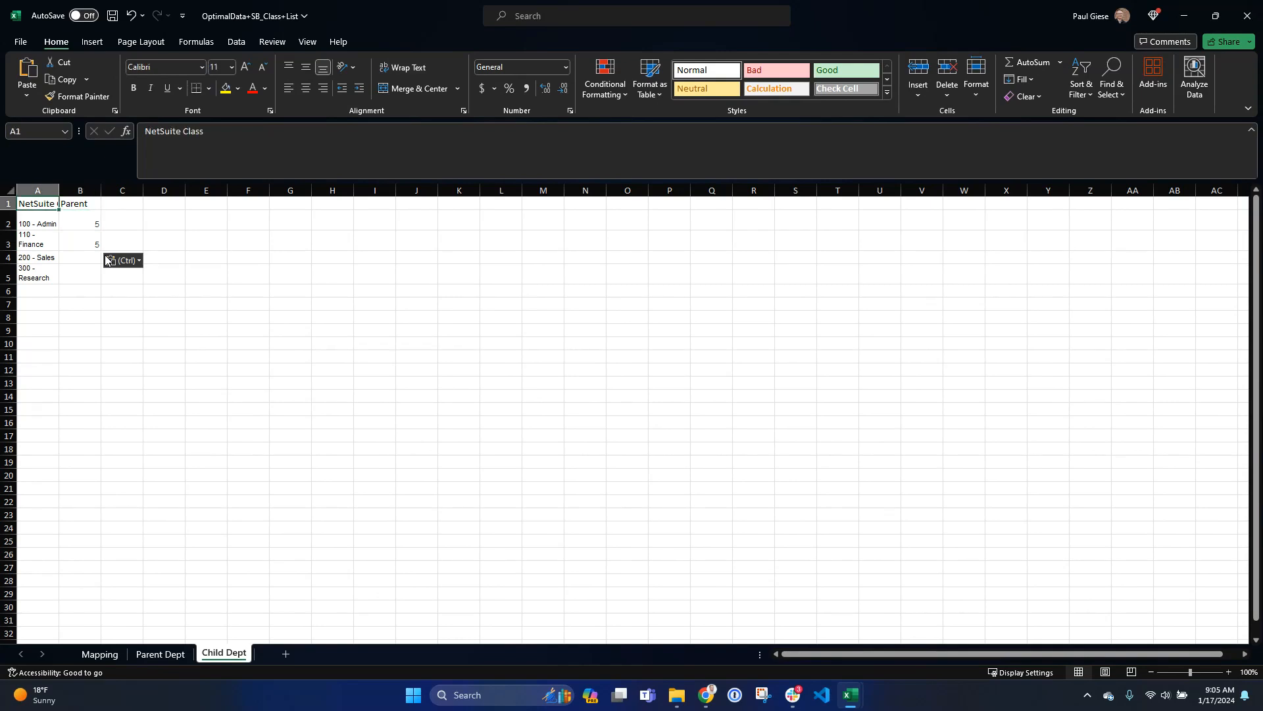
right_click(245, 650)
left_click(277, 506)
left_click(276, 479)
left_click(273, 491)
left_click(224, 581)
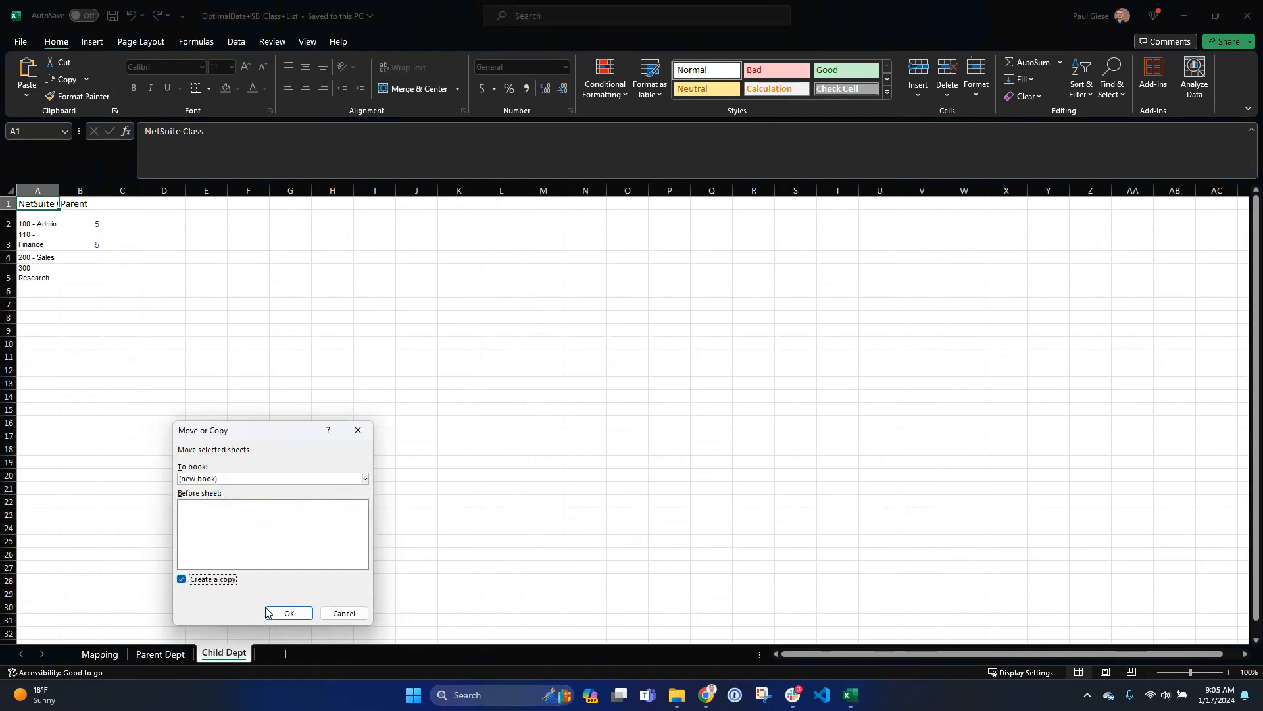
left_click(289, 613)
left_click(22, 43)
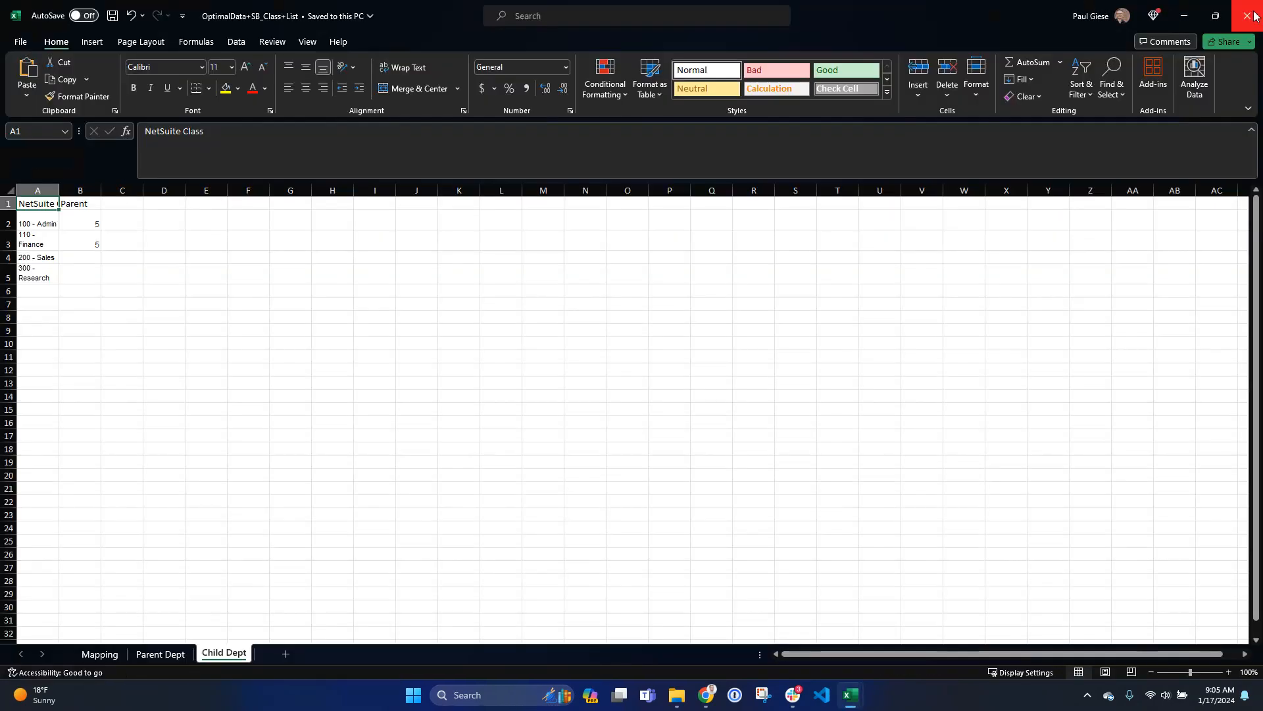
- Switch back to NetSuite and open the Import CSV Records assistant again
key("alt+Tab")
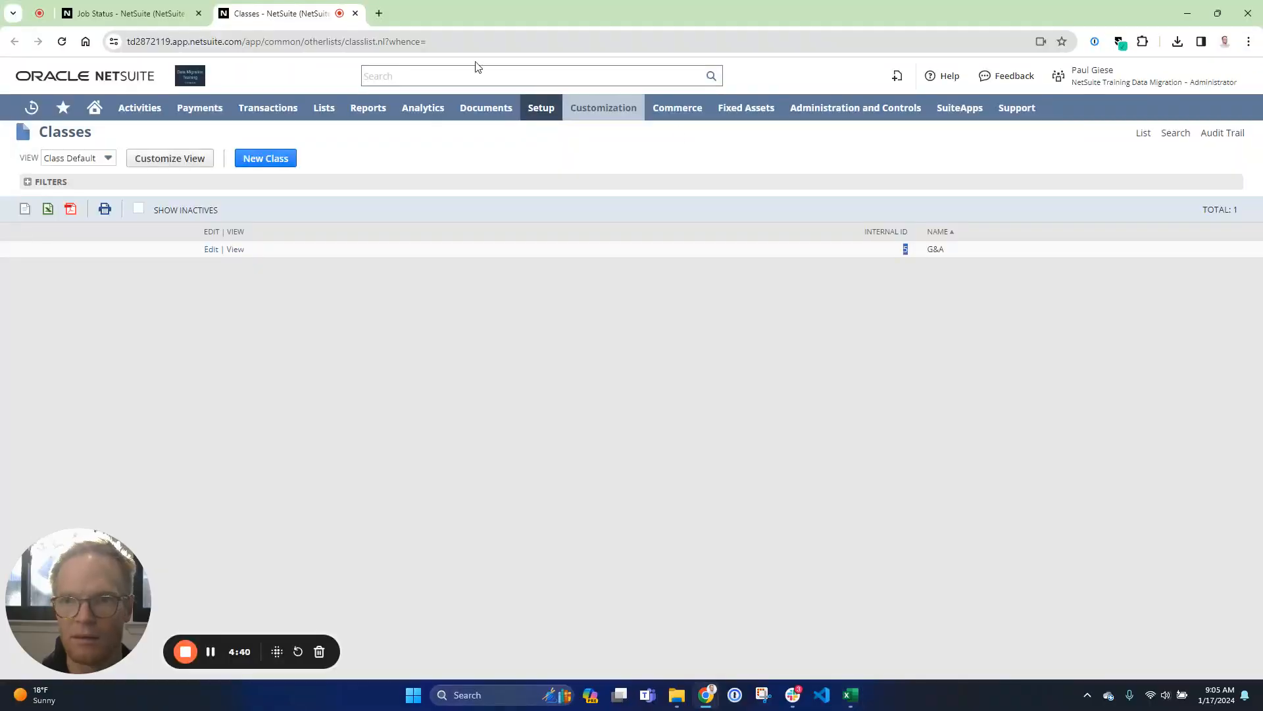
left_click(127, 8)
mouse_move(541, 107)
mouse_move(649, 293)
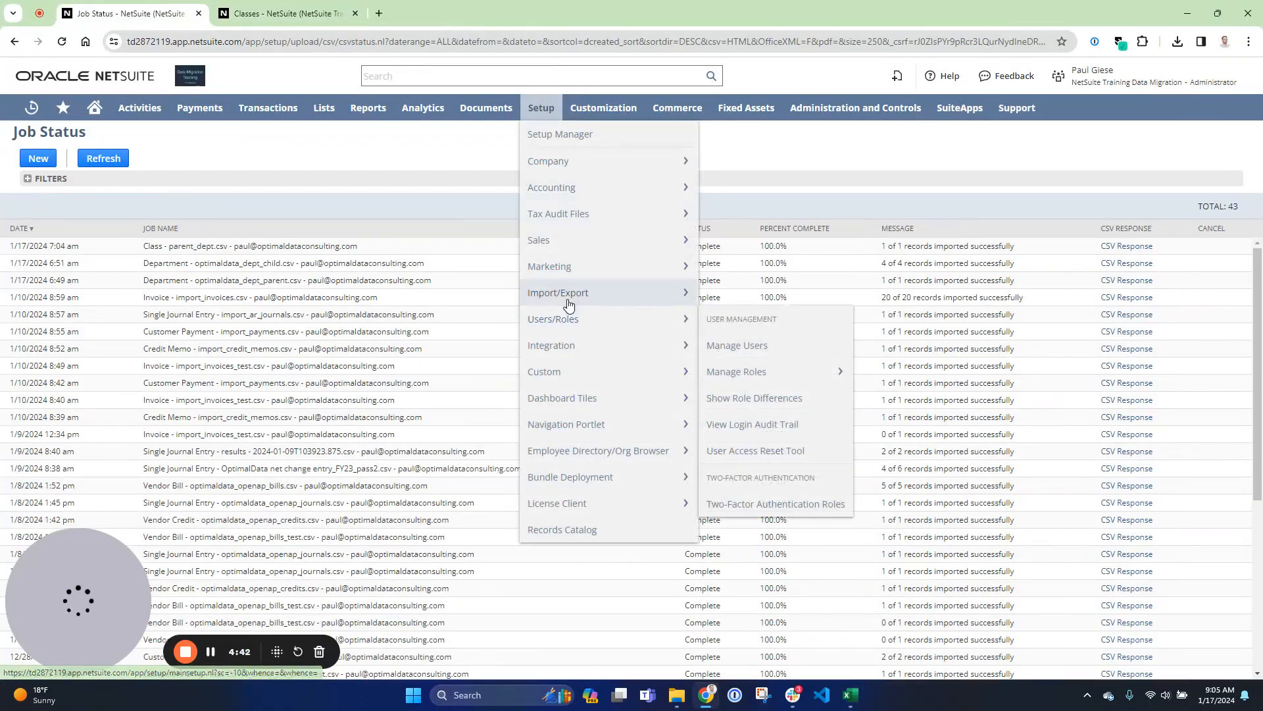
left_click(760, 320)
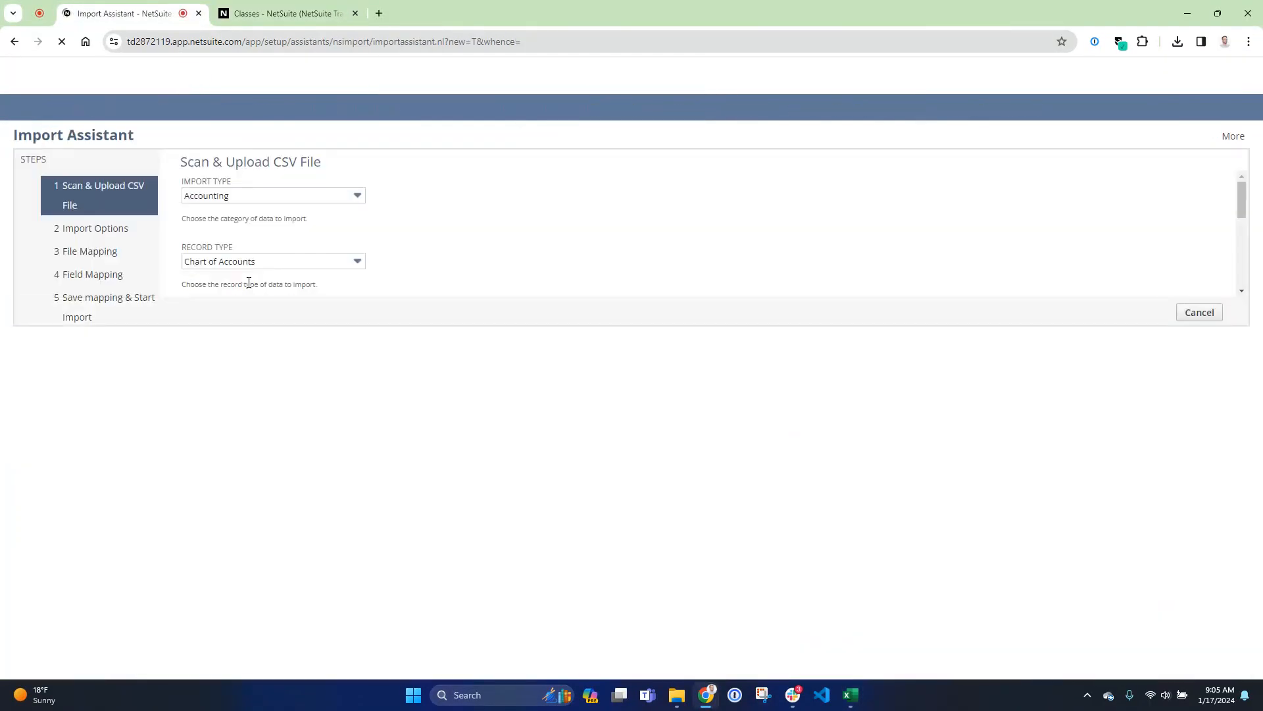
- Set the import type to Classification with the class record type and continue to field mapping for child_class.csv
left_click(259, 198)
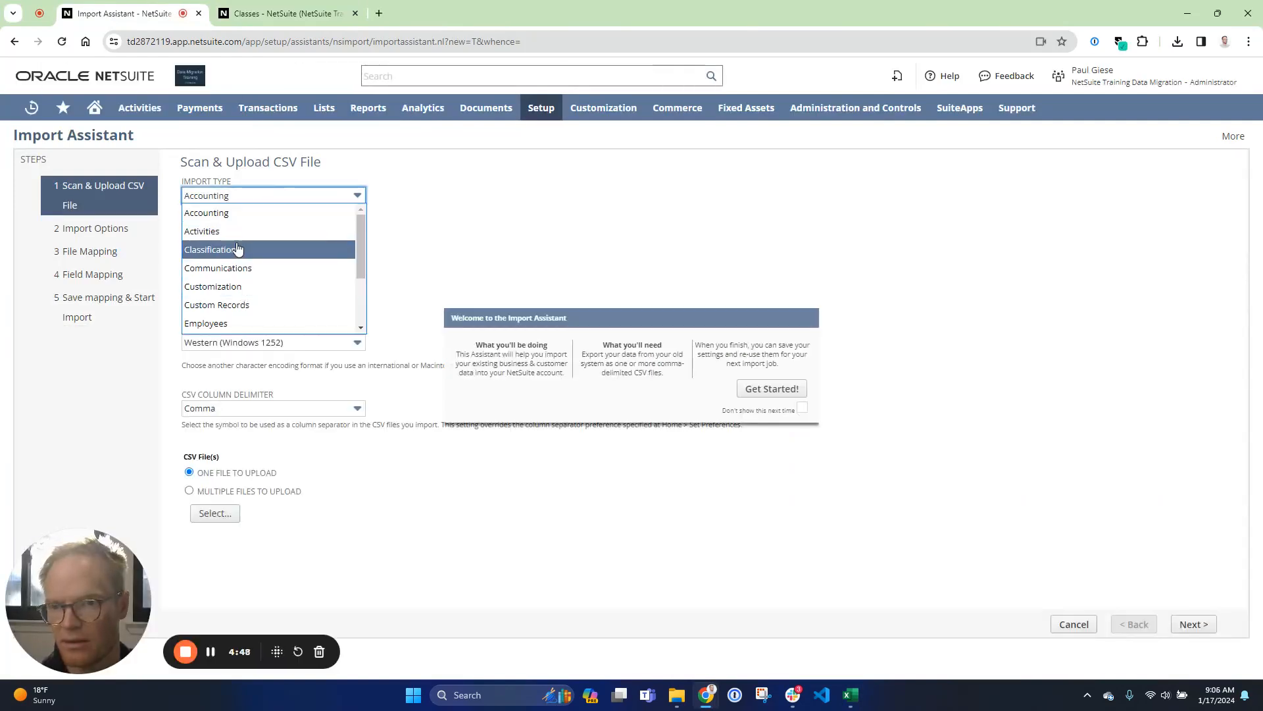
left_click(238, 251)
left_click(253, 263)
left_click(243, 277)
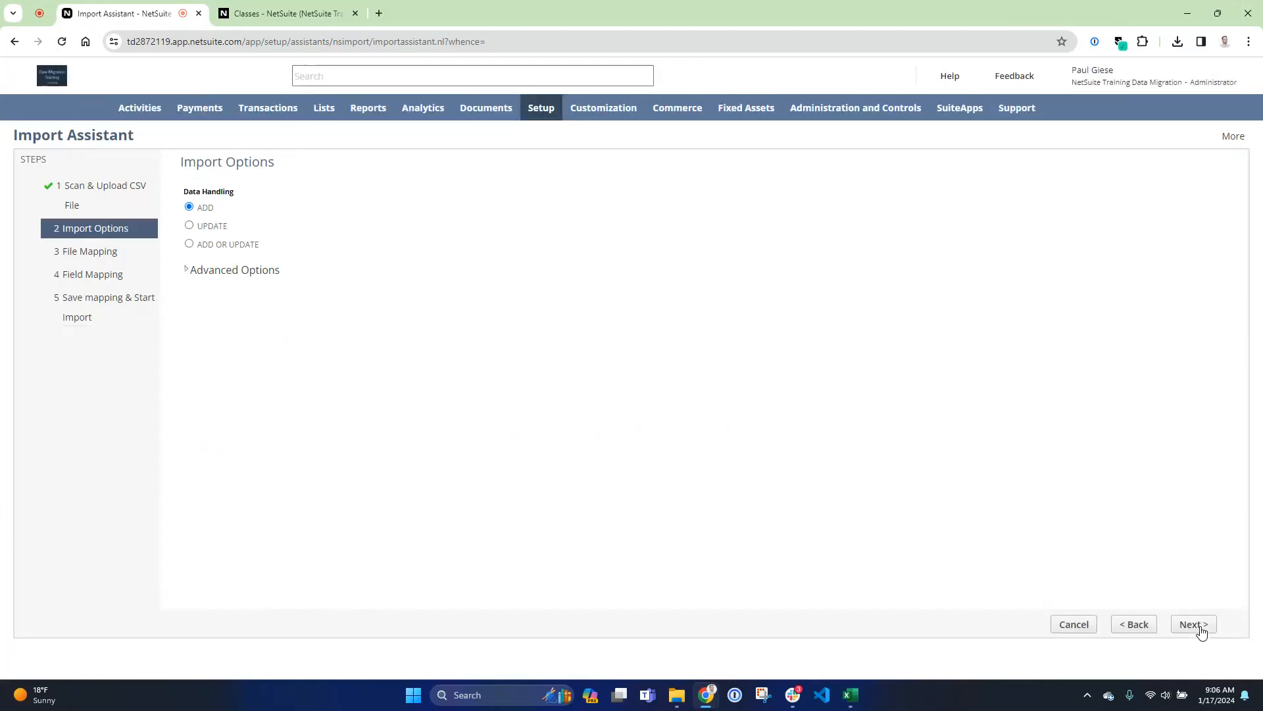
left_click(1199, 626)
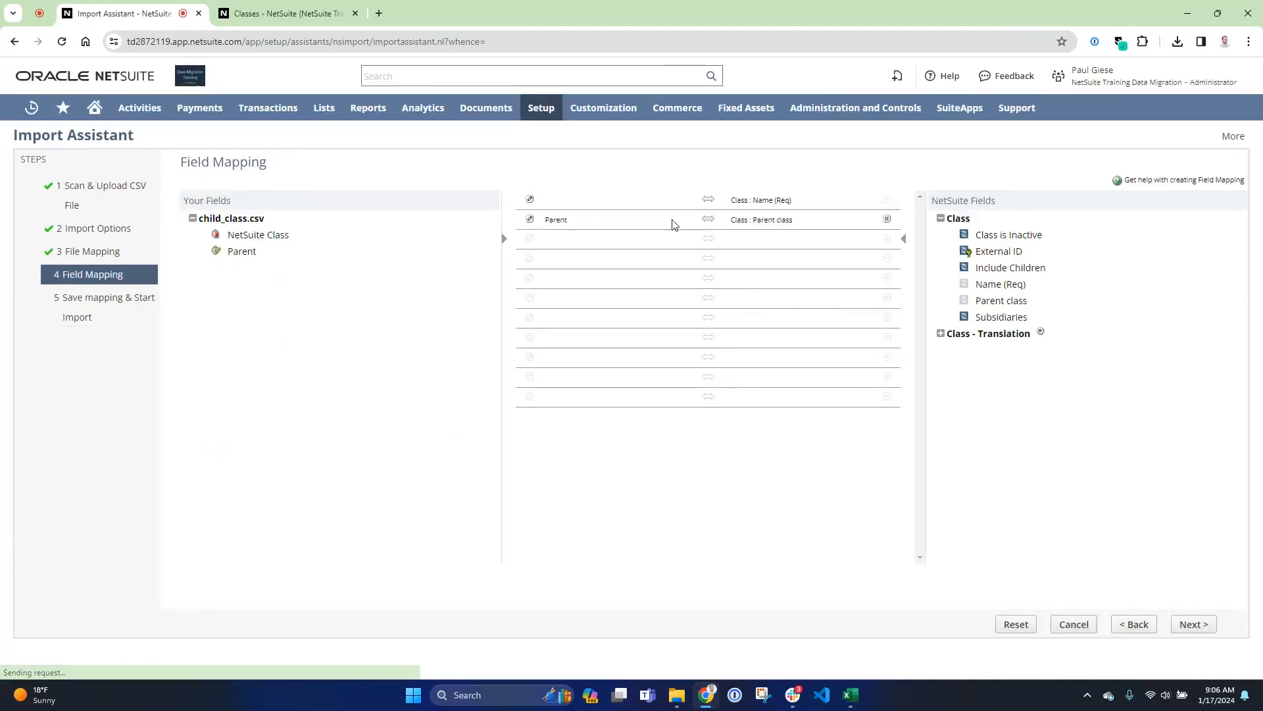
- Map NetSuite Class to the class Name and change the Parent class mapping's reference type
left_click(250, 235)
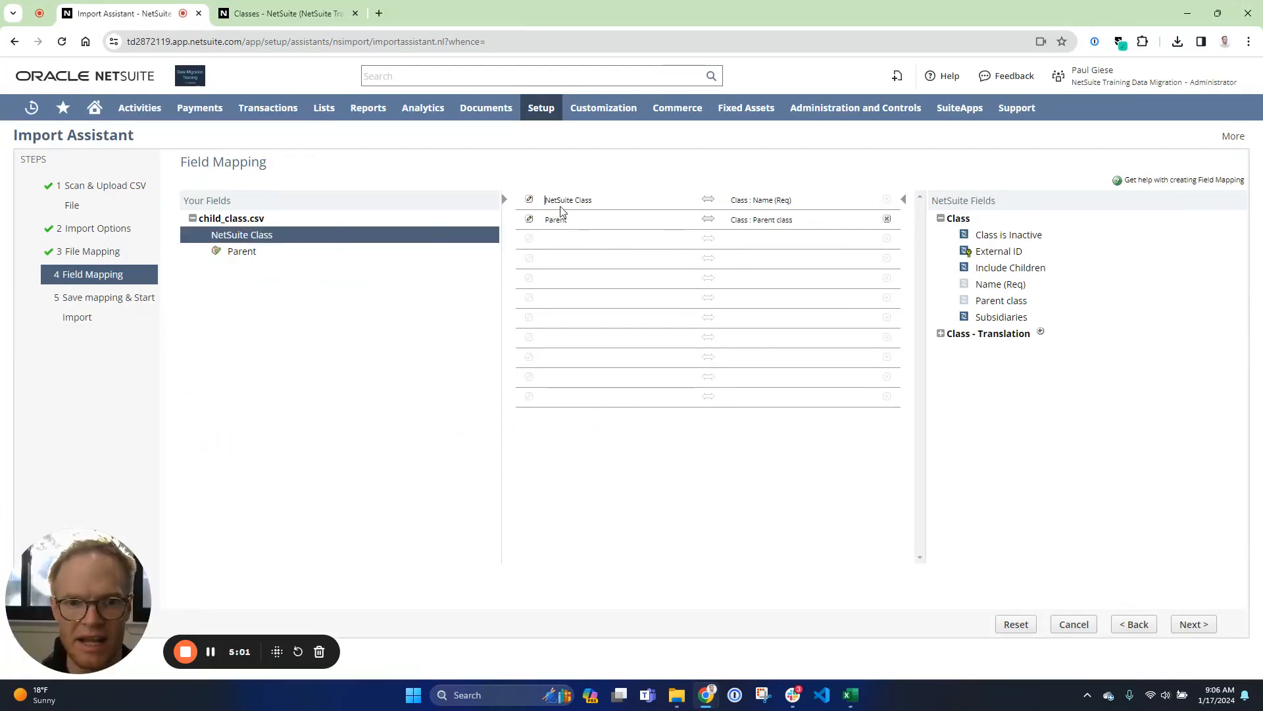
left_click(529, 219)
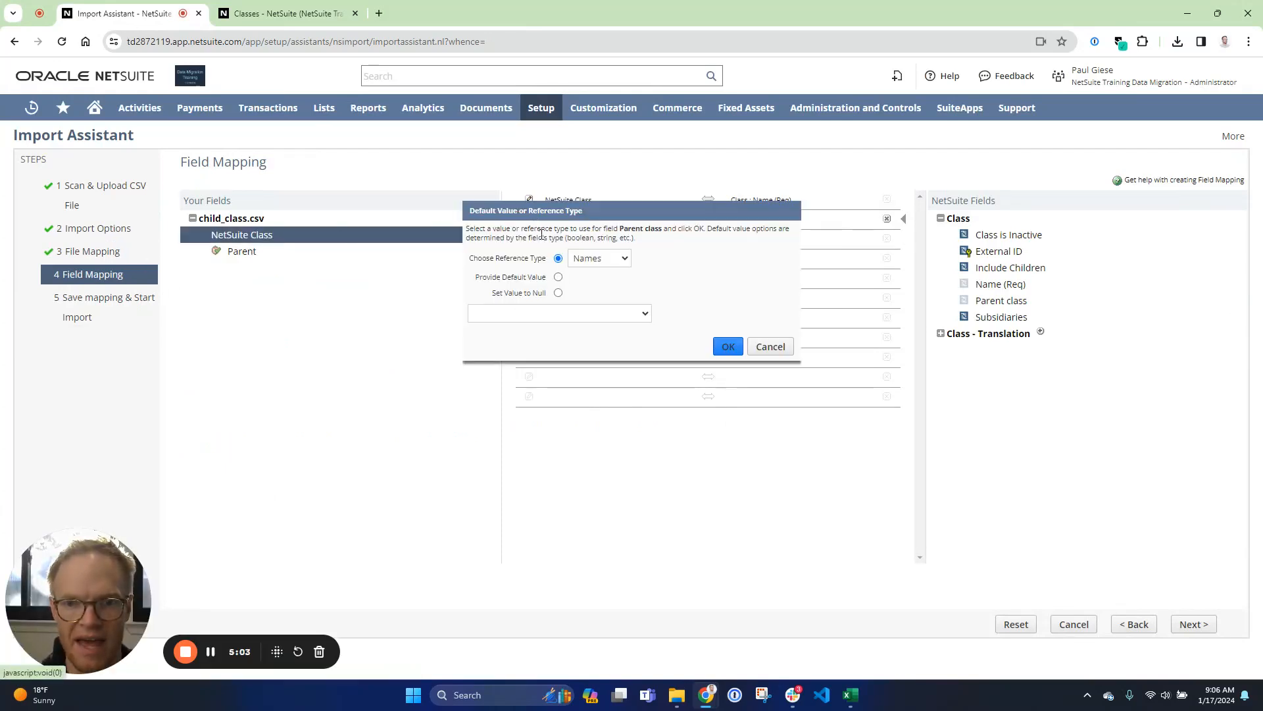
left_click(597, 259)
left_click(599, 288)
left_click(728, 345)
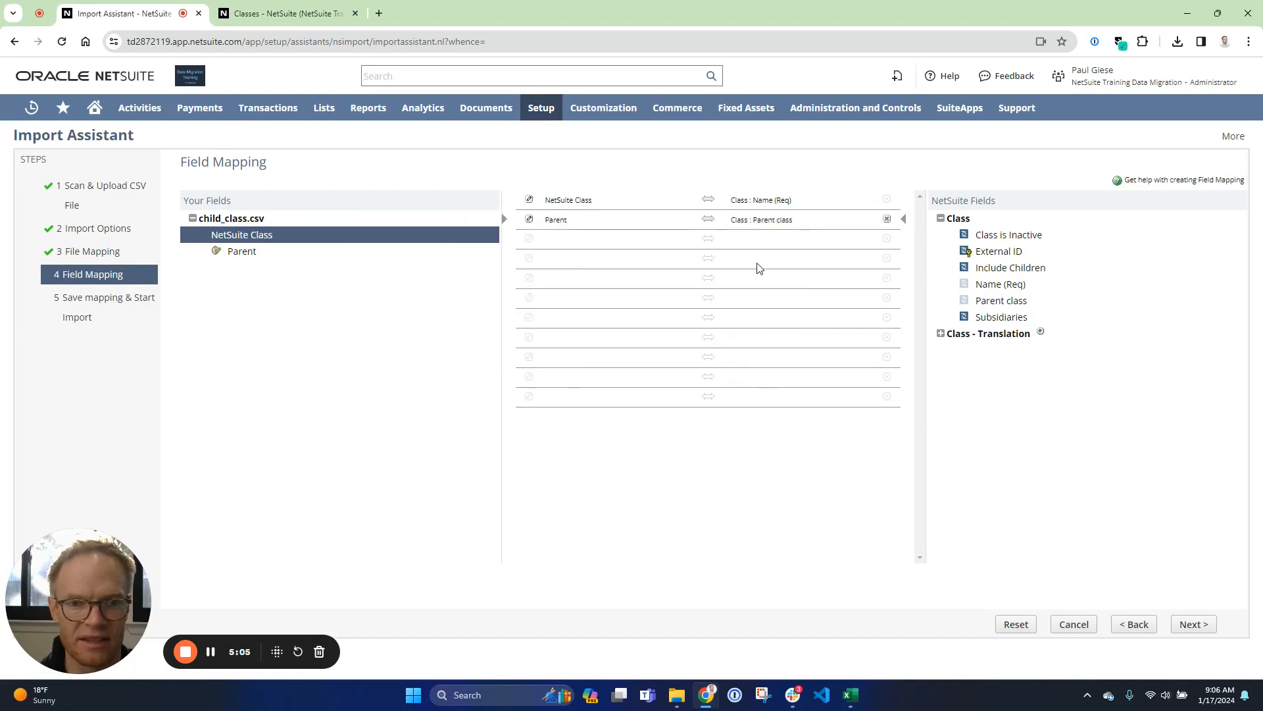
- Add Subsidiaries and Include Children mappings, giving Subsidiaries the default value Parent
left_click(761, 244)
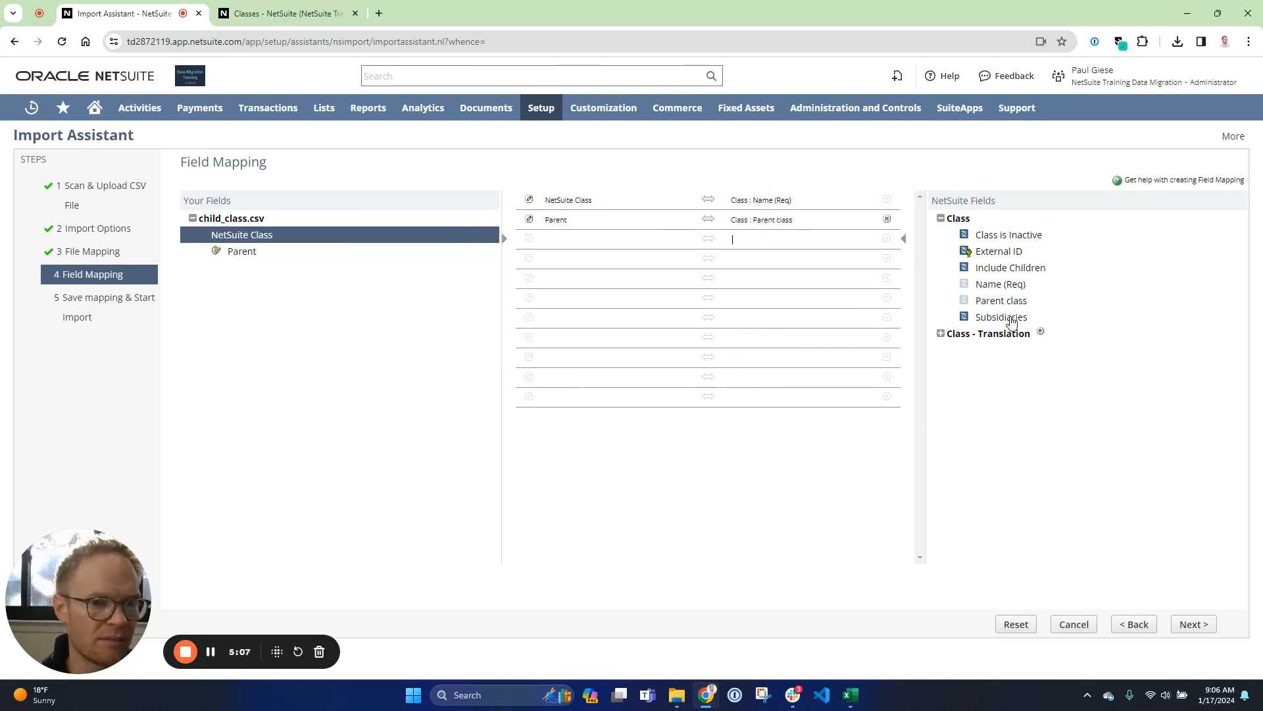
left_click(1011, 319)
left_click(1010, 268)
left_click(529, 240)
left_click(501, 291)
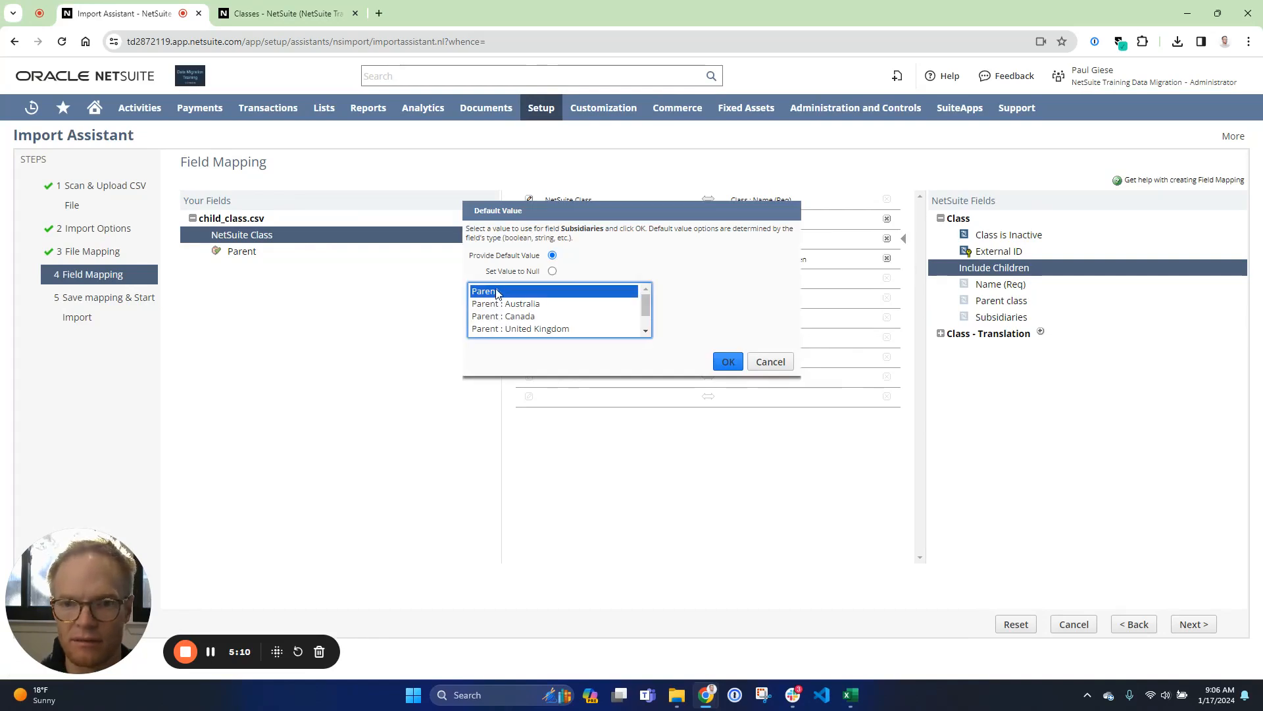
left_click(717, 369)
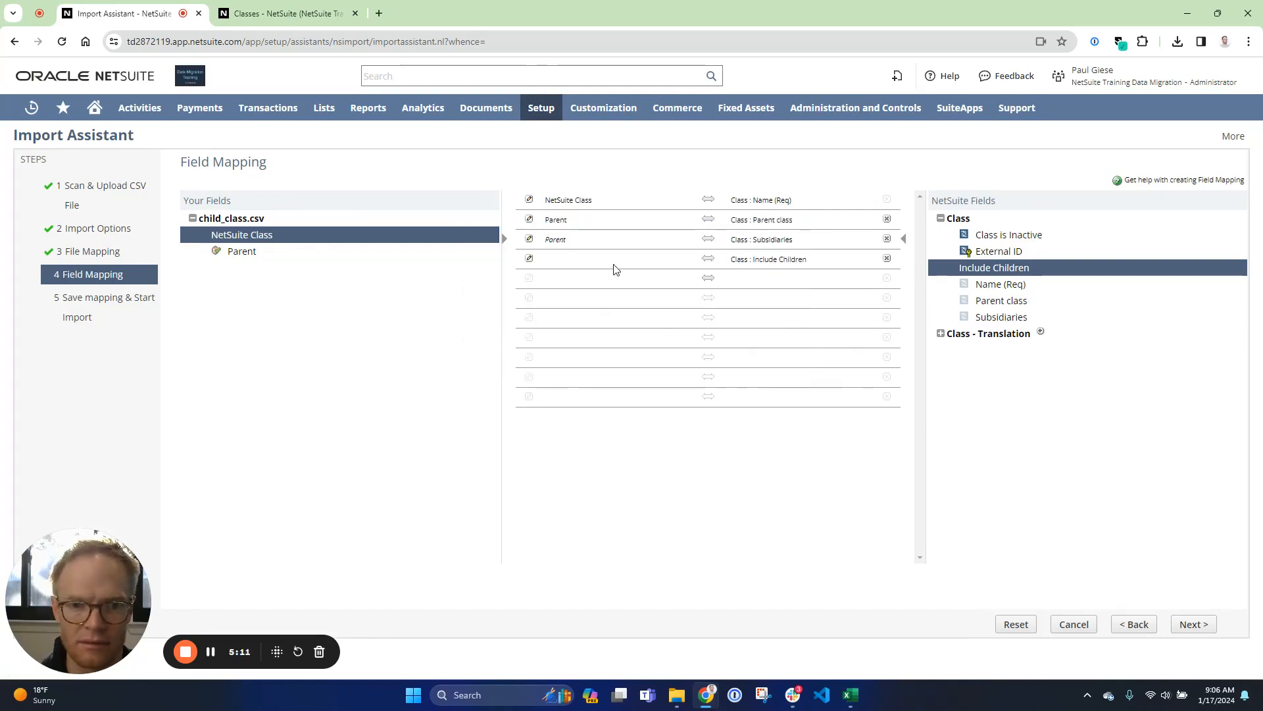
- Set Include Children's default value to YES and start the child class import
left_click(530, 260)
left_click(477, 294)
left_click(728, 318)
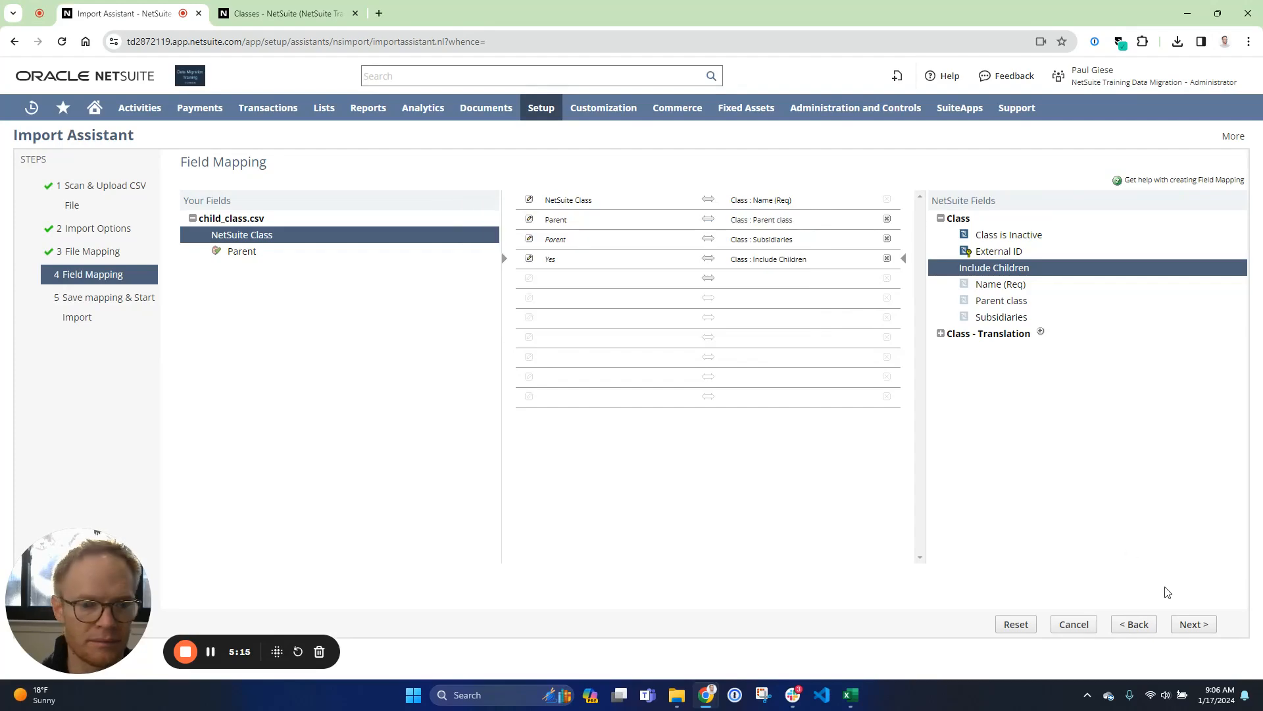
left_click(1194, 624)
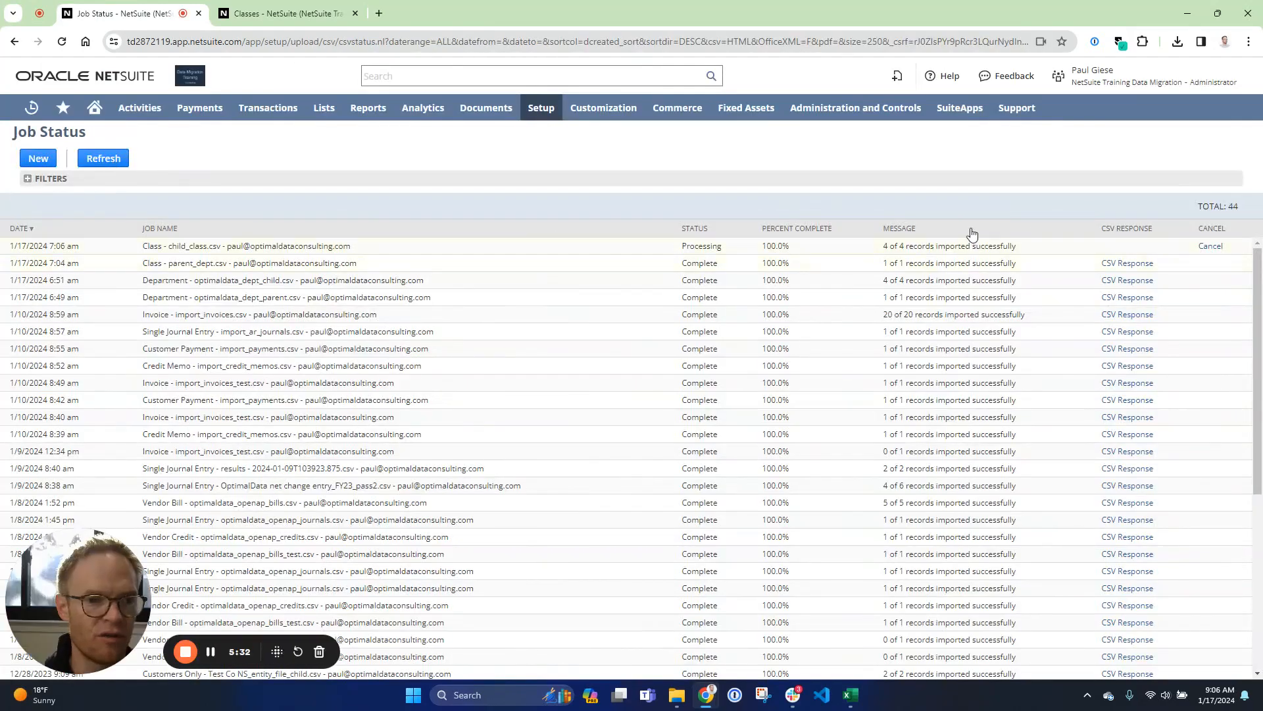
- Reload the Classes list to review the imported classes
left_click(266, 14)
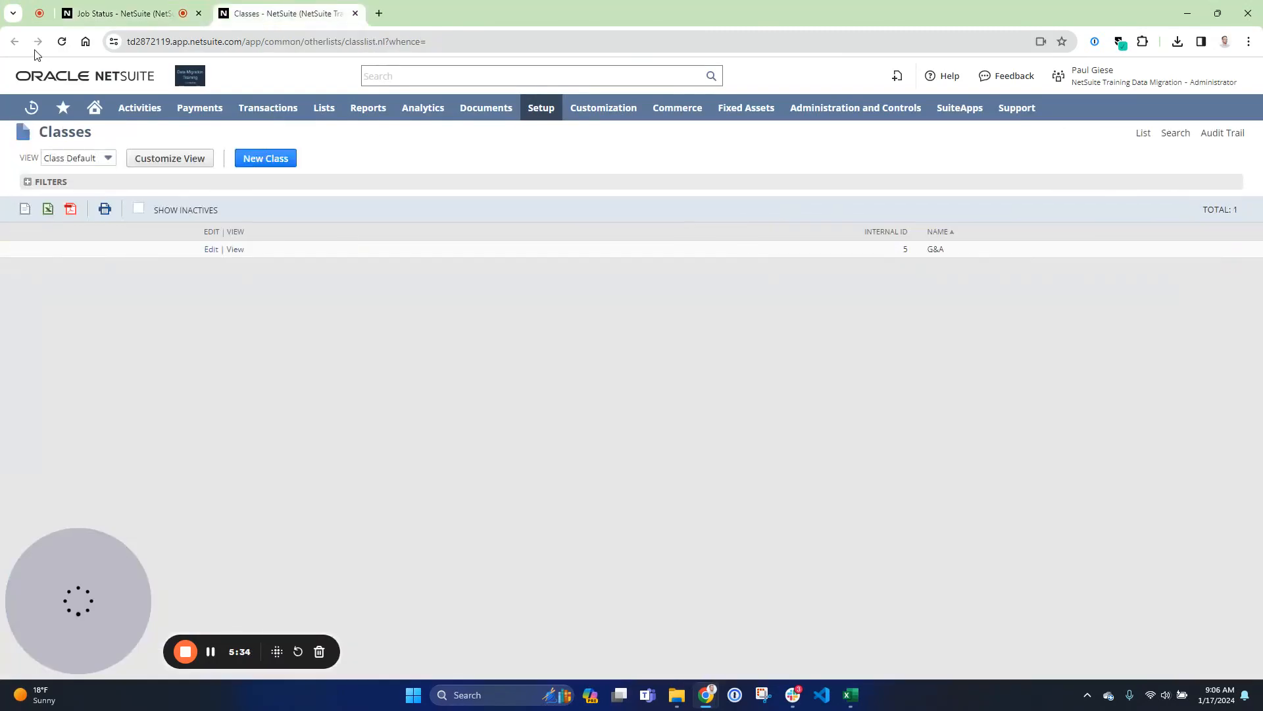
left_click(61, 42)
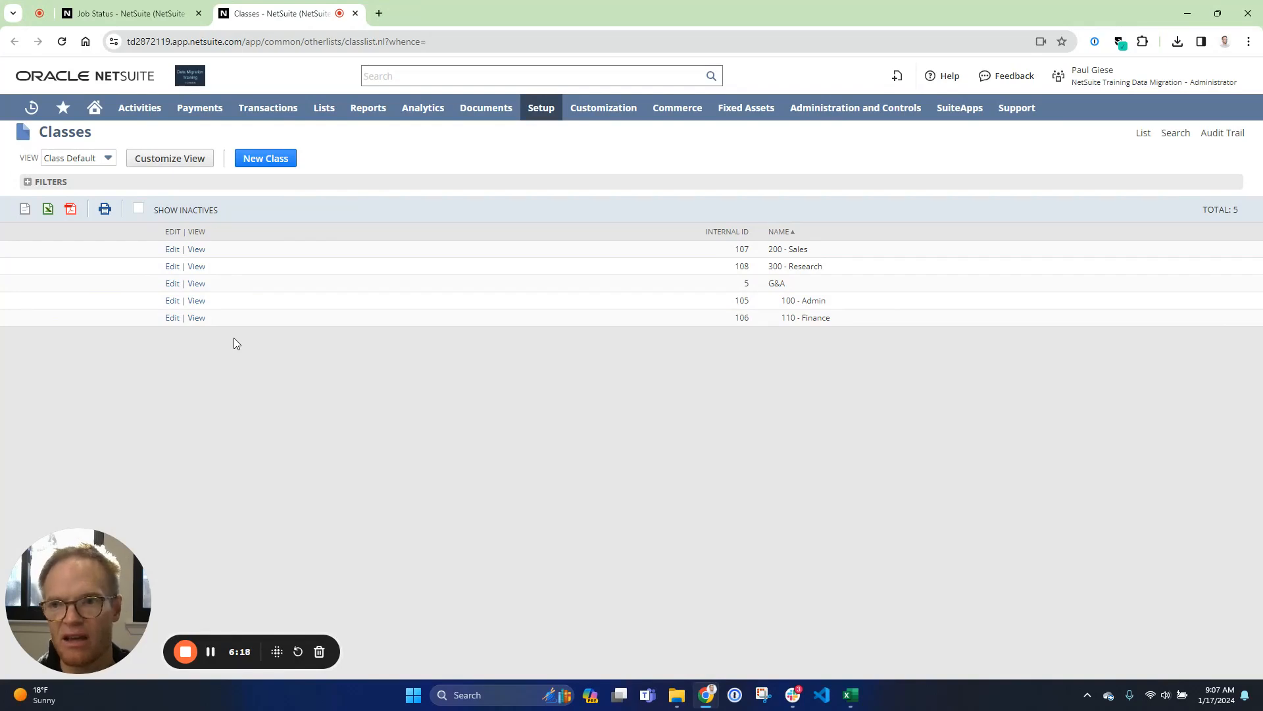
- Show inactive classes, mark the G&A class inactive, and submit the change
left_click(139, 210)
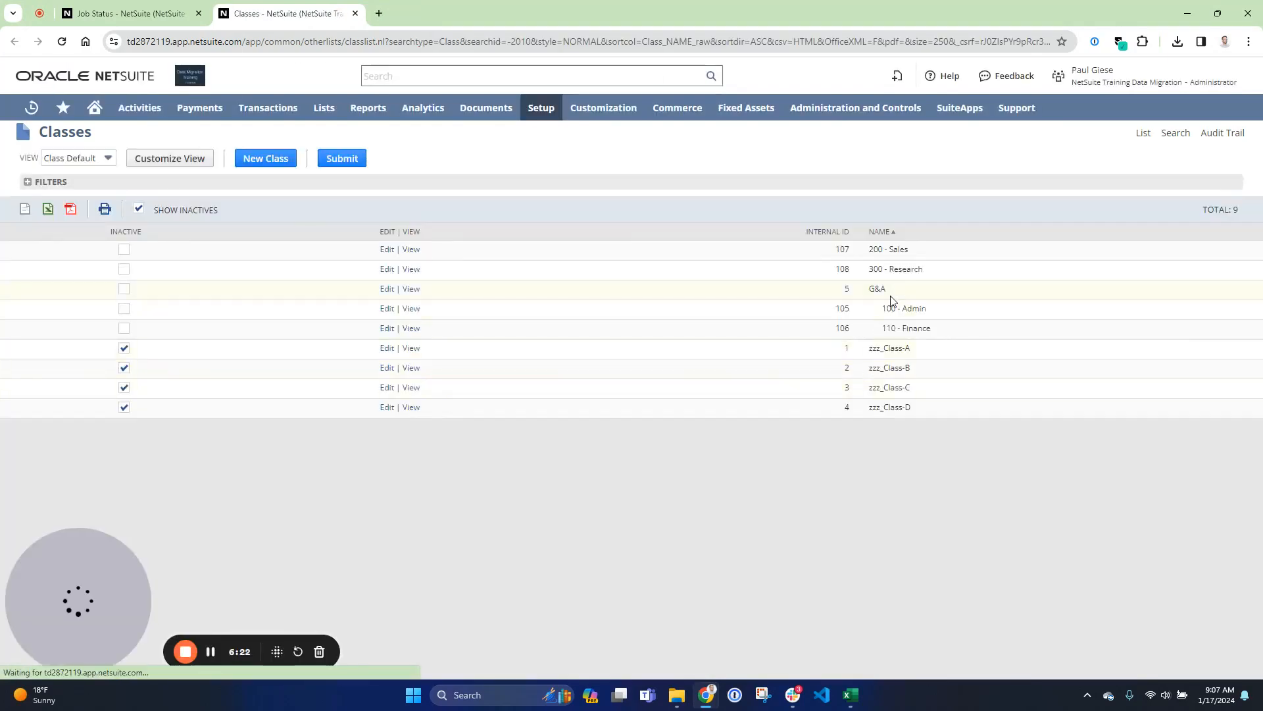
left_click(124, 292)
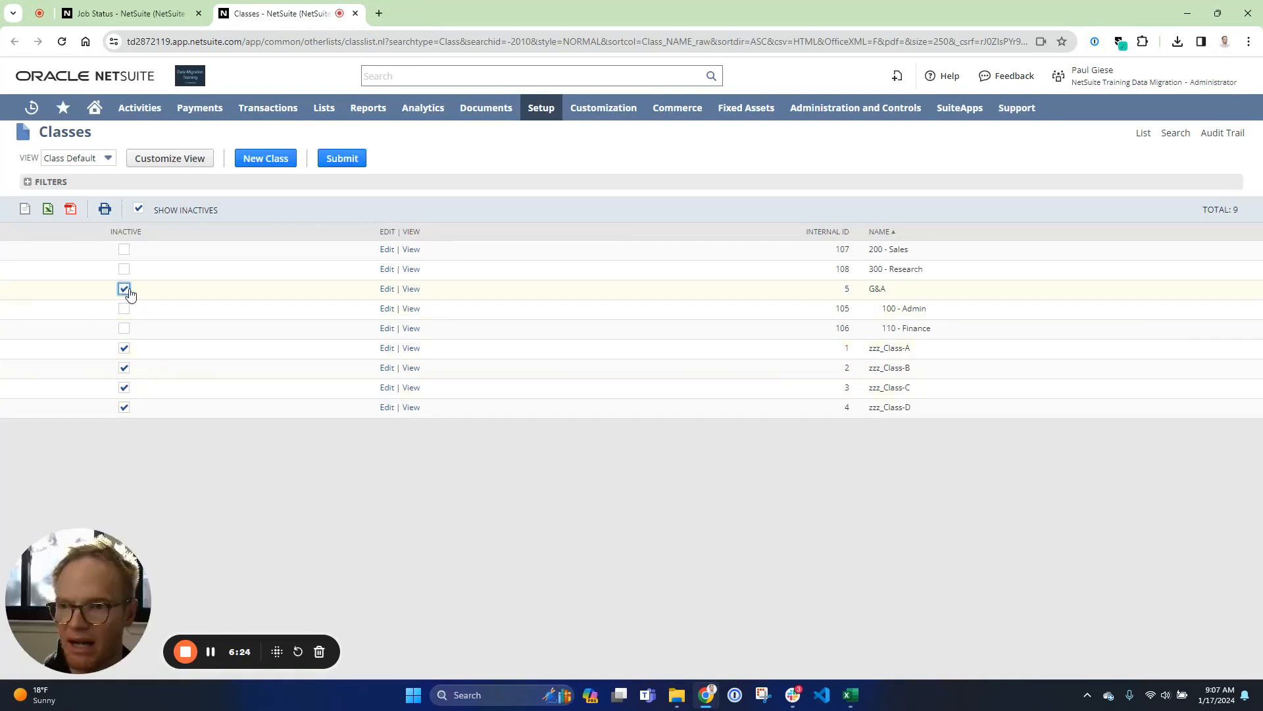
left_click(341, 163)
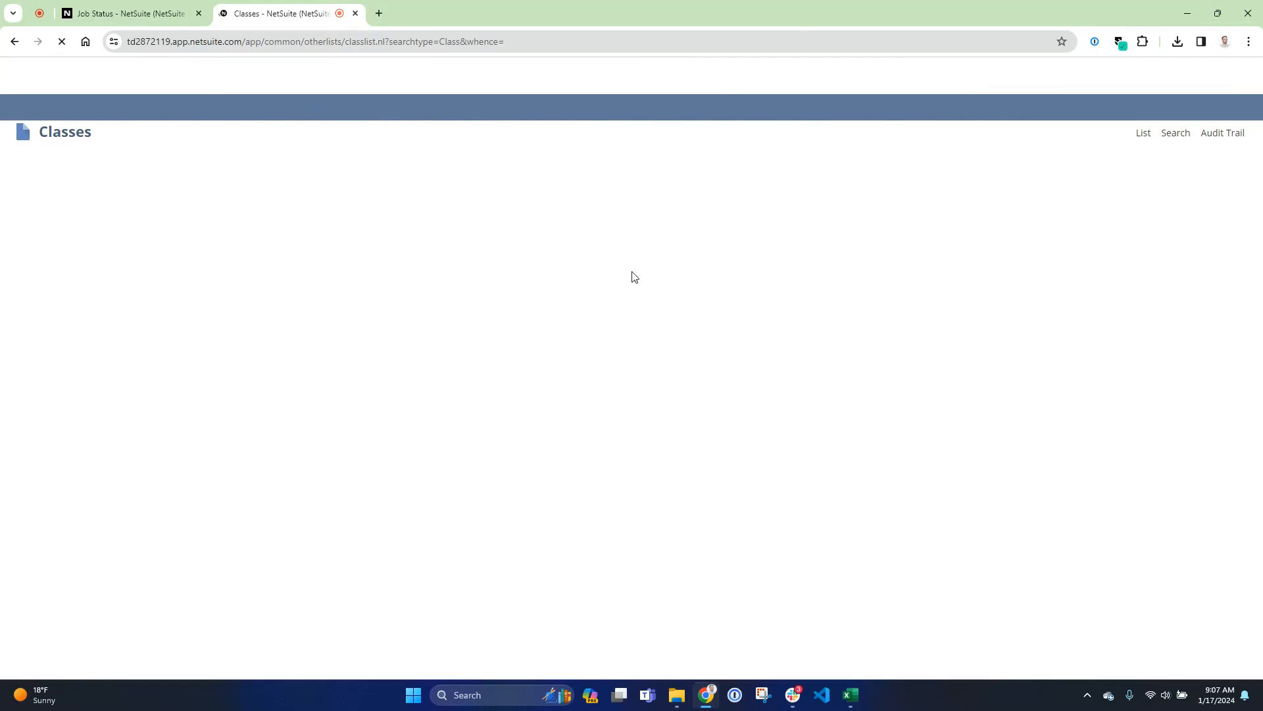